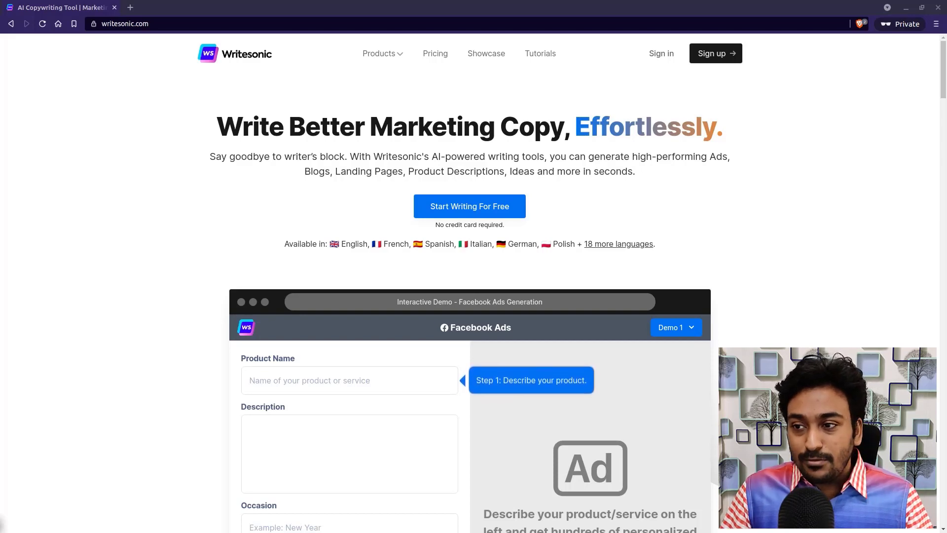
Close the private browser window and open the Digital Marketing Mind project
{"action": "left_click", "coordinate": [938, 8]}
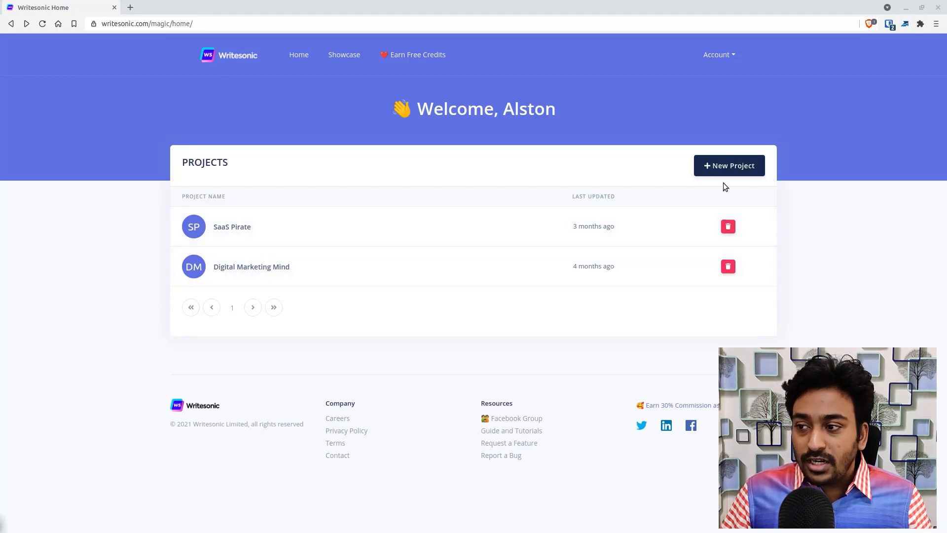
{"action": "left_click", "coordinate": [740, 166]}
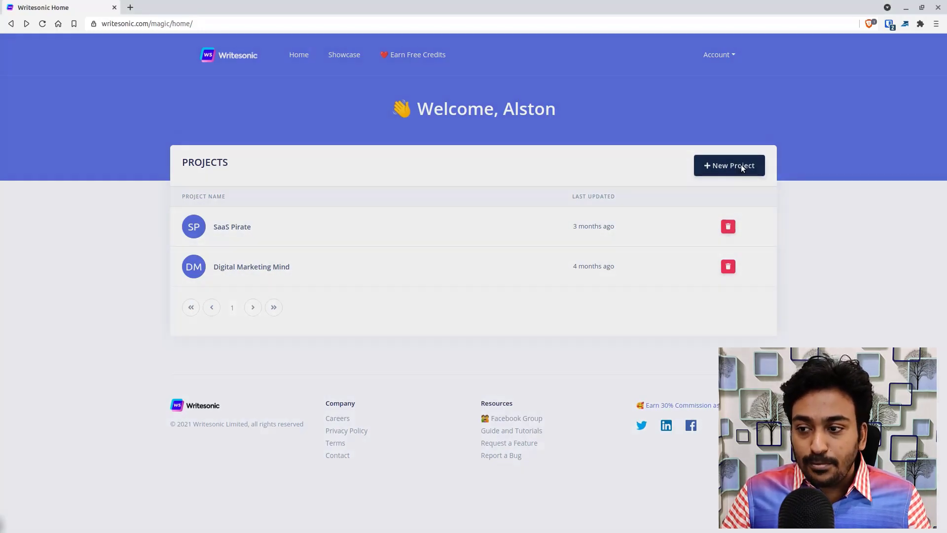
{"action": "left_click", "coordinate": [653, 224]}
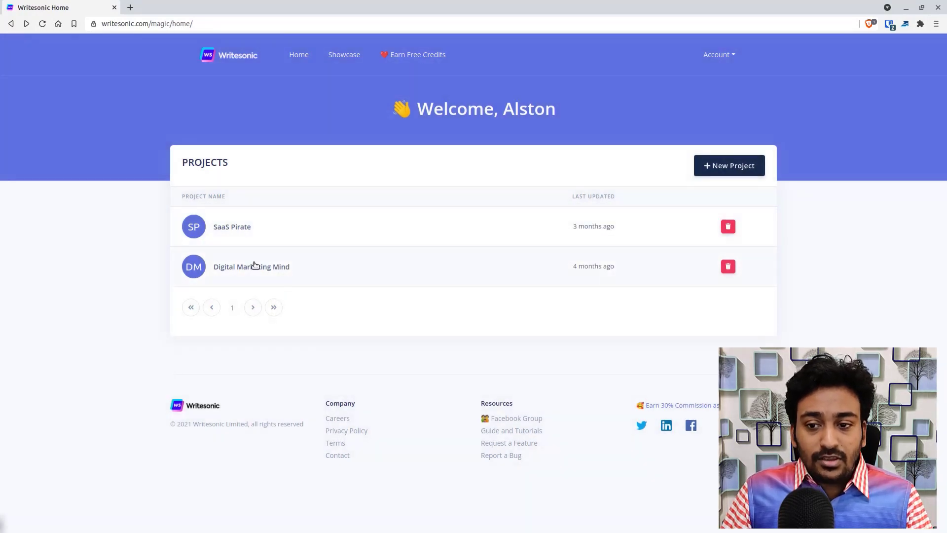
{"action": "left_click", "coordinate": [255, 265]}
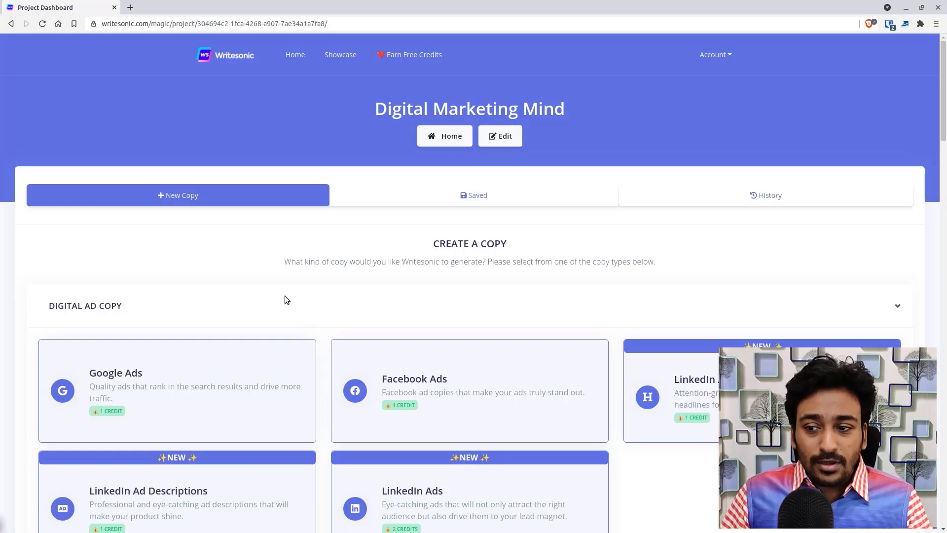
Look over the digital ad copy types offered for creating new copy in the project
{"action": "scroll", "coordinate": [286, 300], "scroll_direction": "down", "scroll_amount": 3}
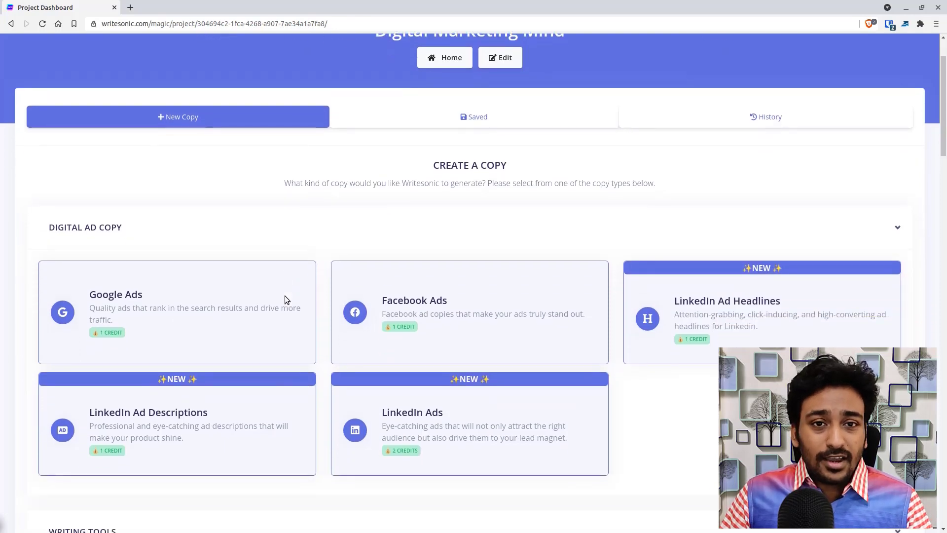
{"action": "scroll", "coordinate": [286, 299], "scroll_direction": "down", "scroll_amount": 1}
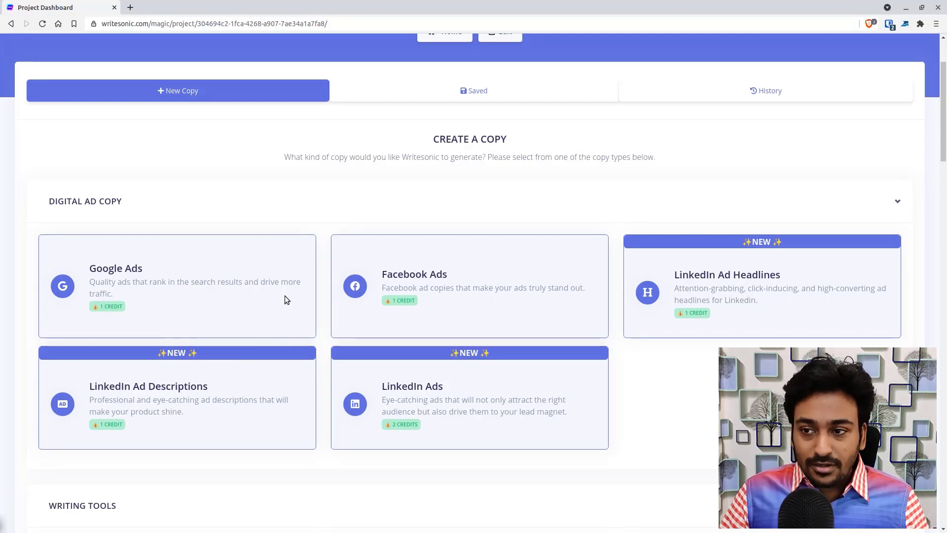
{"action": "scroll", "coordinate": [256, 190], "scroll_direction": "up", "scroll_amount": 3}
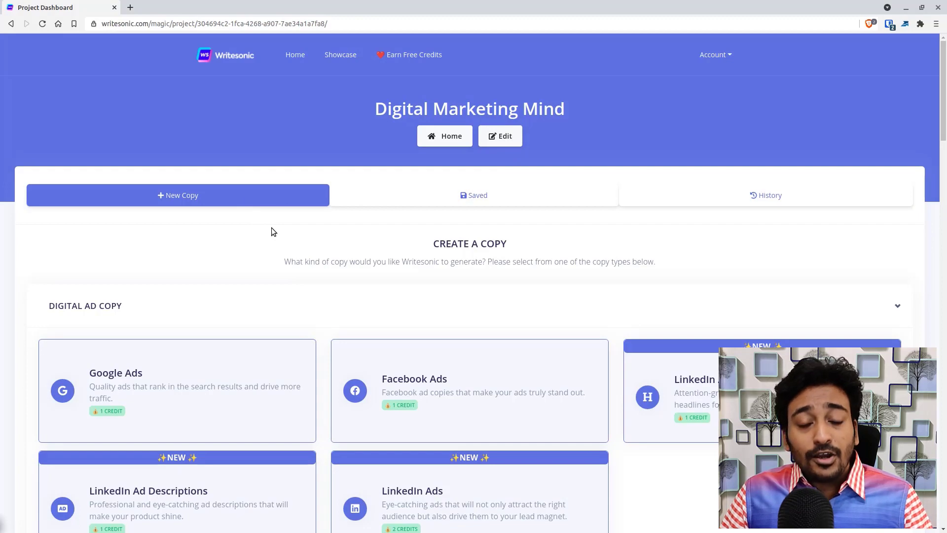
{"action": "scroll", "coordinate": [275, 232], "scroll_direction": "down", "scroll_amount": 2}
{"action": "scroll", "coordinate": [285, 301], "scroll_direction": "down", "scroll_amount": 2}
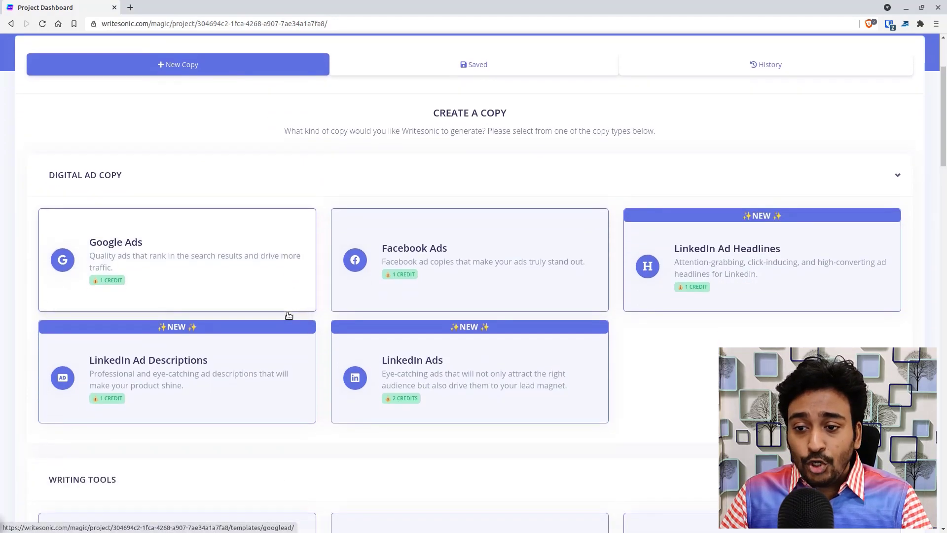
{"action": "scroll", "coordinate": [287, 316], "scroll_direction": "up", "scroll_amount": 2}
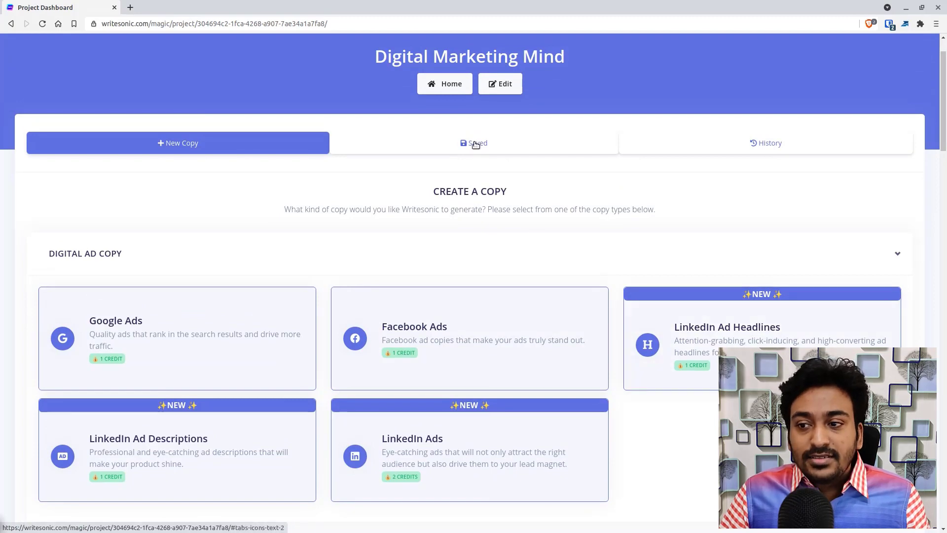
View the project's saved copies and its usage history
{"action": "left_click", "coordinate": [476, 145]}
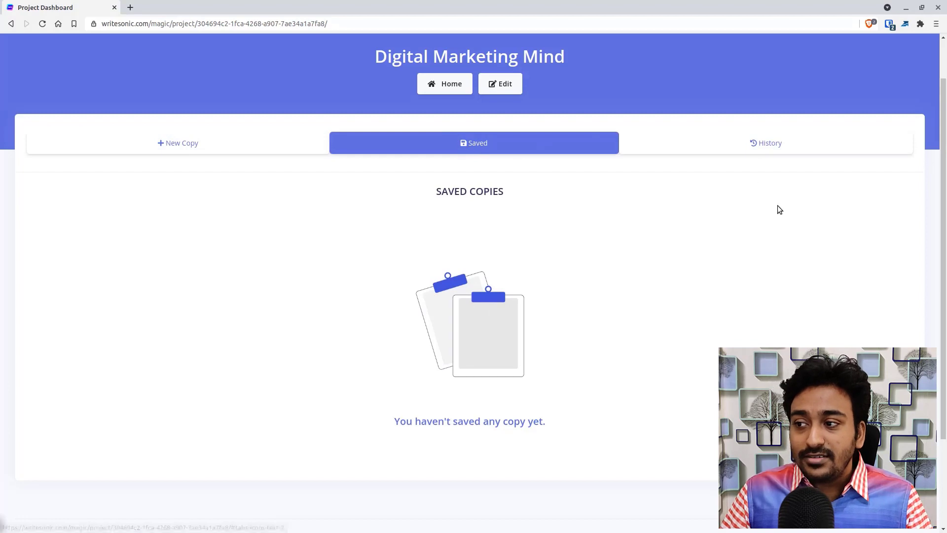
{"action": "left_click", "coordinate": [759, 152]}
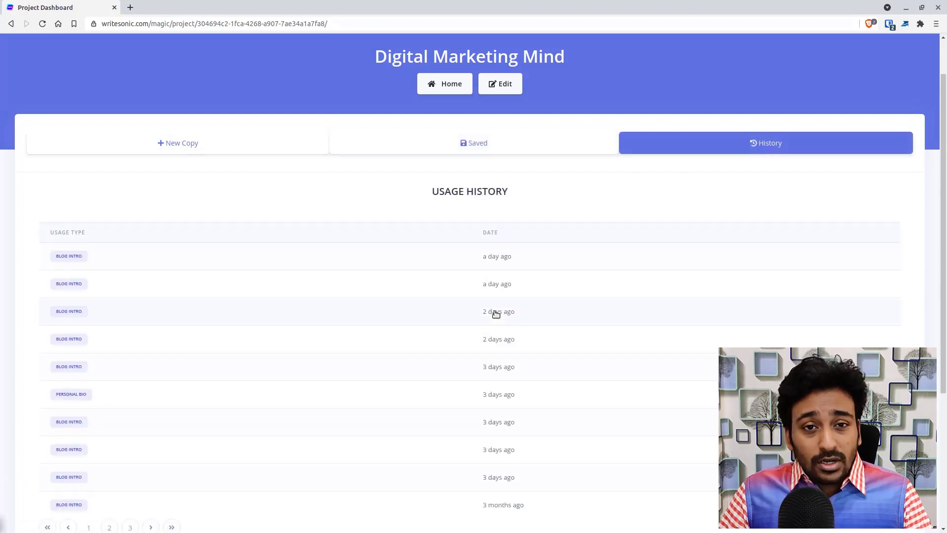
{"action": "scroll", "coordinate": [442, 275], "scroll_direction": "down", "scroll_amount": 3}
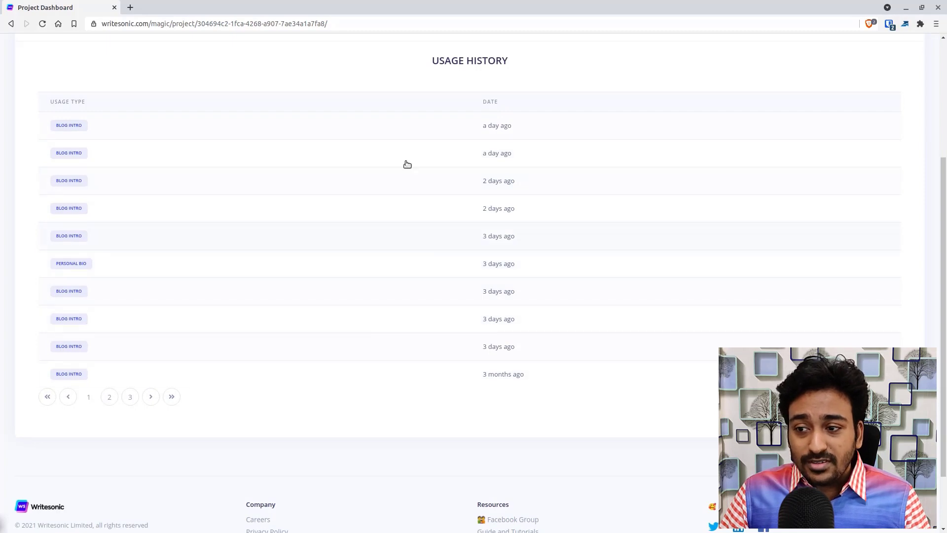
{"action": "scroll", "coordinate": [385, 157], "scroll_direction": "up", "scroll_amount": 1}
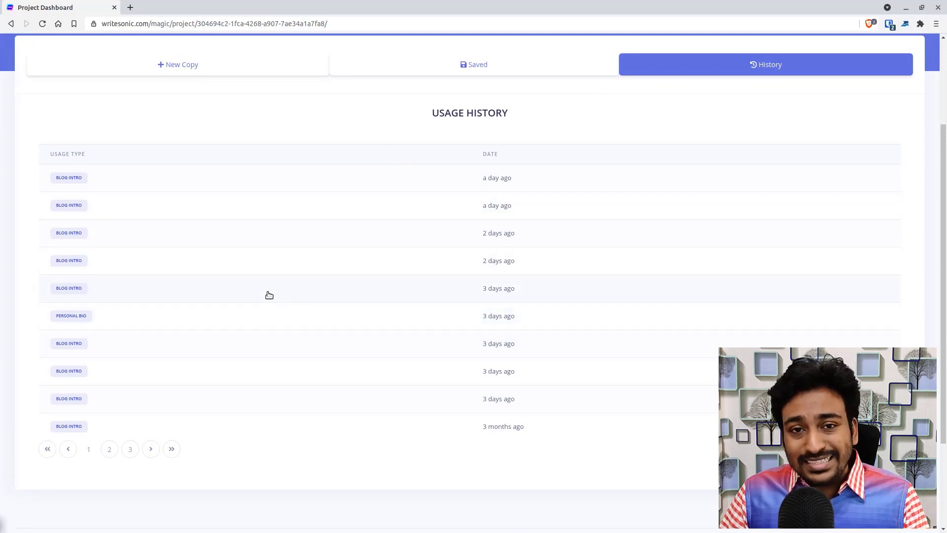
Open the blog intro entry for "Forms, Polls & Survey Videos Solutions and Tutorials" from the usage history and read through its generated intros
{"action": "key", "text": "F5"}
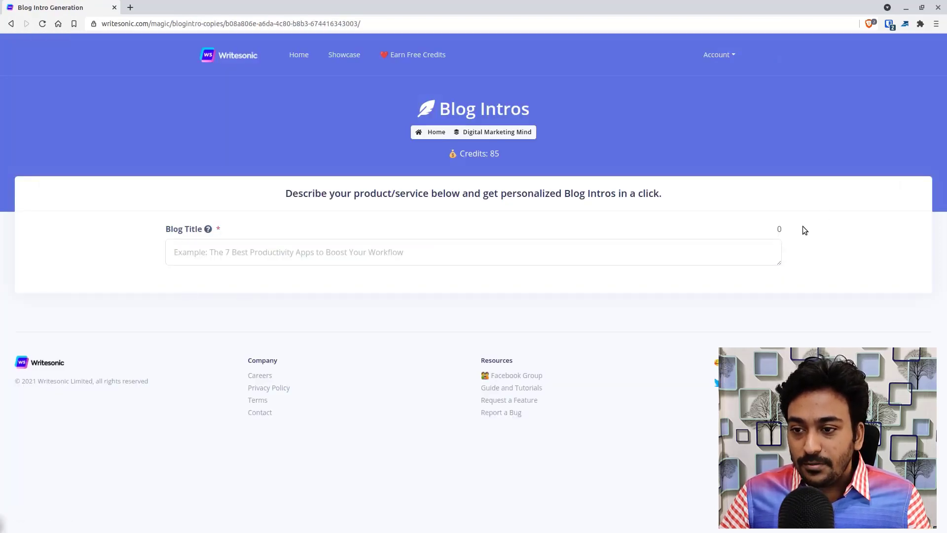
{"action": "scroll", "coordinate": [732, 222], "scroll_direction": "down", "scroll_amount": 5}
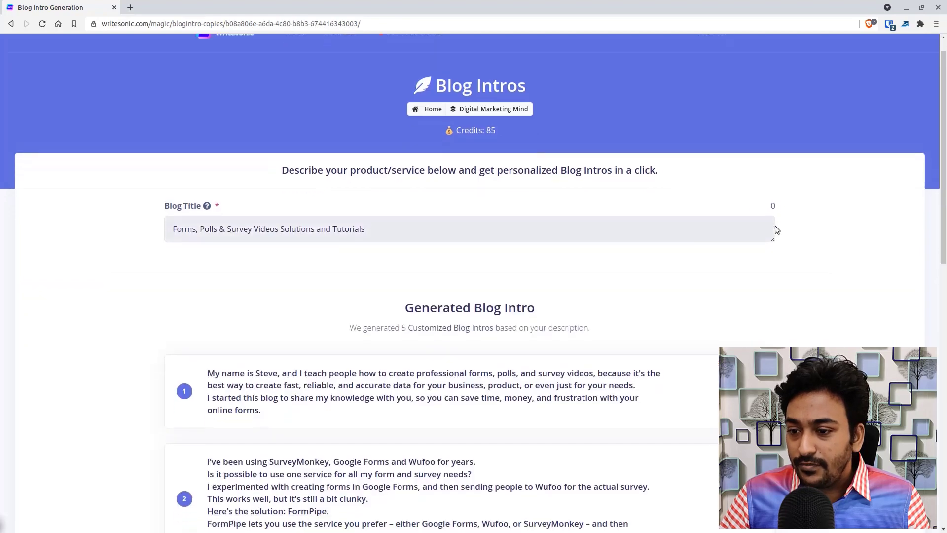
{"action": "scroll", "coordinate": [254, 132], "scroll_direction": "up", "scroll_amount": 2}
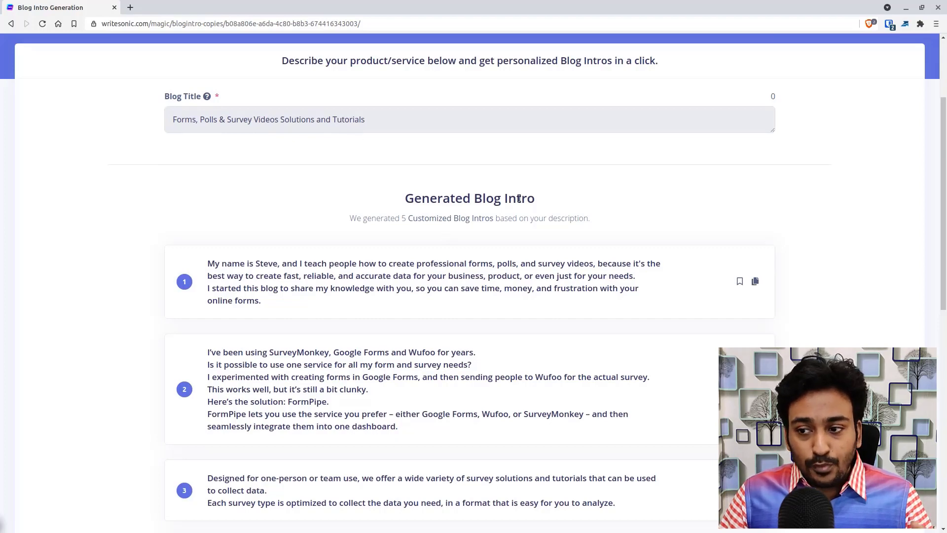
{"action": "scroll", "coordinate": [519, 198], "scroll_direction": "down", "scroll_amount": 2}
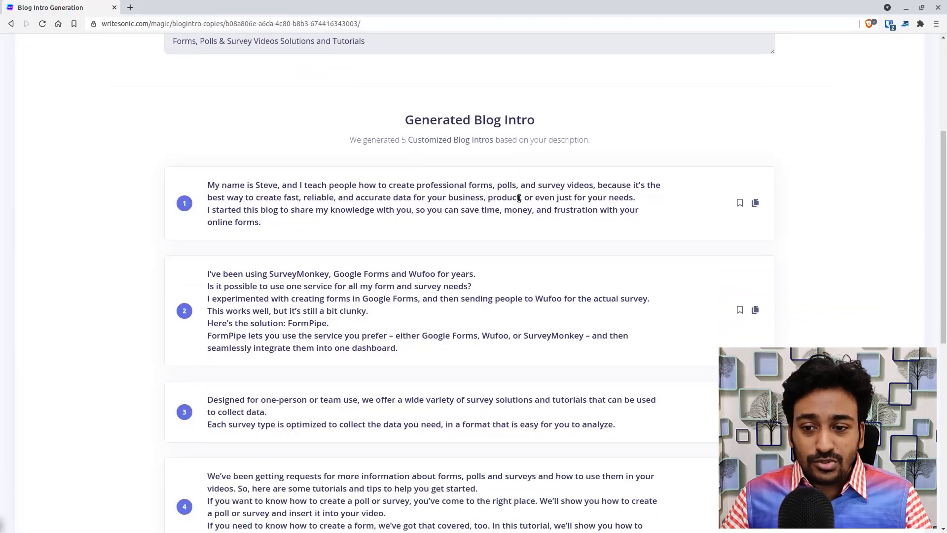
{"action": "scroll", "coordinate": [519, 198], "scroll_direction": "down", "scroll_amount": 5}
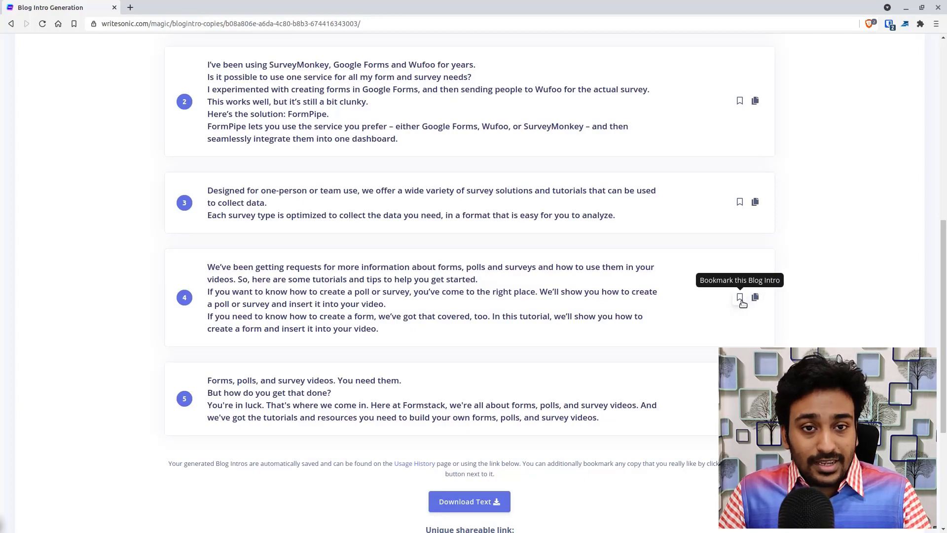
{"action": "scroll", "coordinate": [742, 303], "scroll_direction": "down", "scroll_amount": 2}
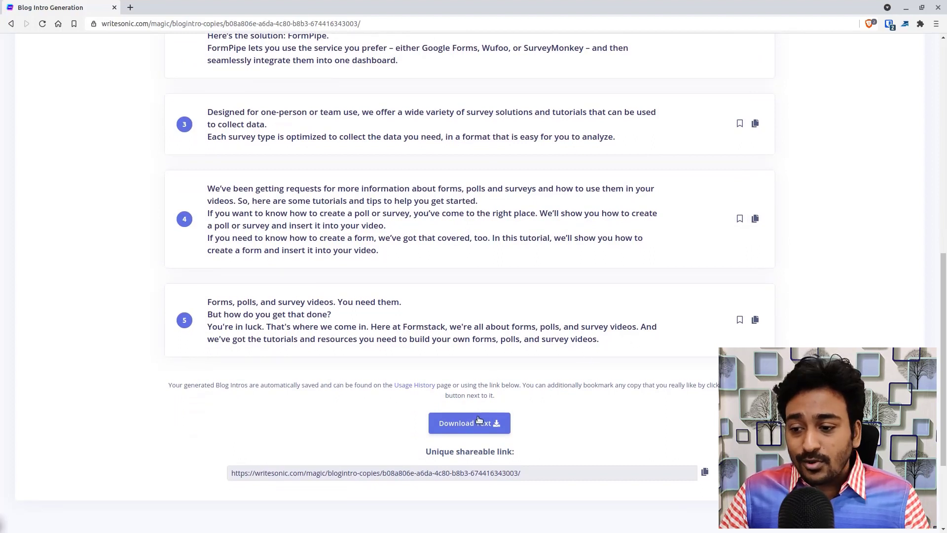
Copy the unique shareable link of the generated blog intros
{"action": "triple_click", "coordinate": [461, 474]}
{"action": "right_click", "coordinate": [460, 474]}
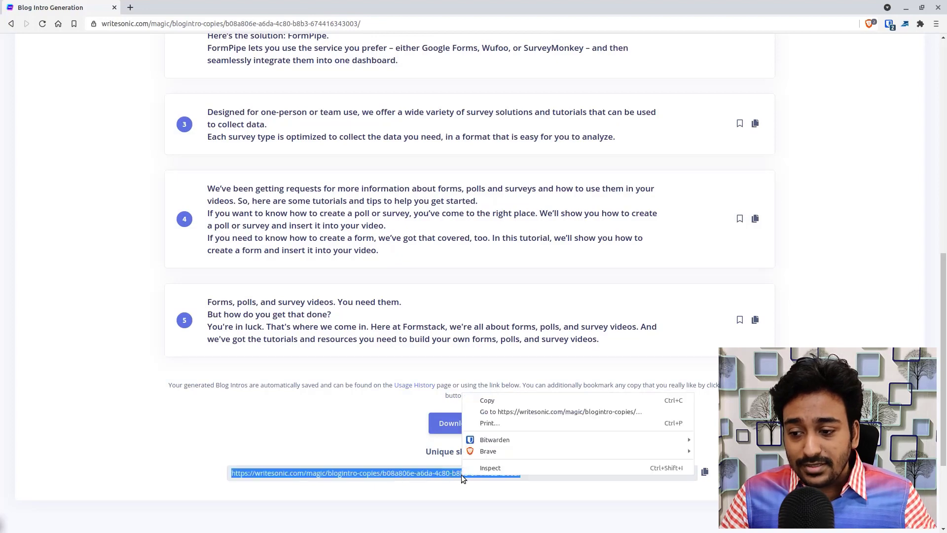
{"action": "left_click", "coordinate": [493, 396]}
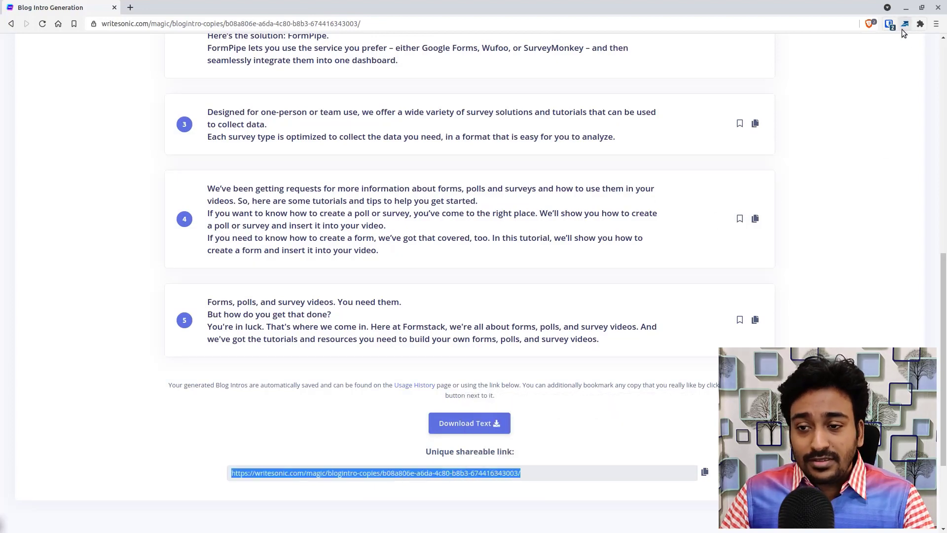
Load the copied link in a new private browser window and check the shared blog intros page while logged out
{"action": "left_click", "coordinate": [921, 27]}
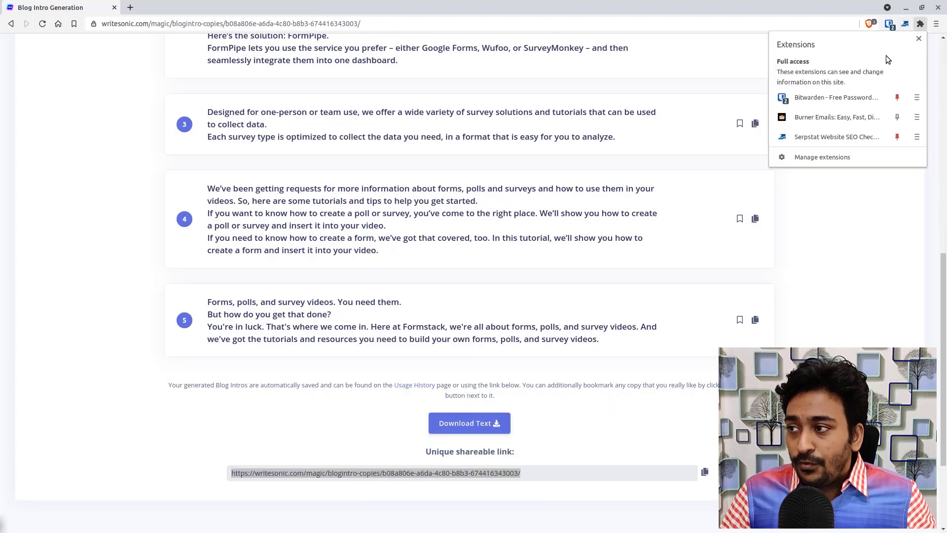
{"action": "left_click", "coordinate": [936, 24]}
{"action": "left_click", "coordinate": [871, 61]}
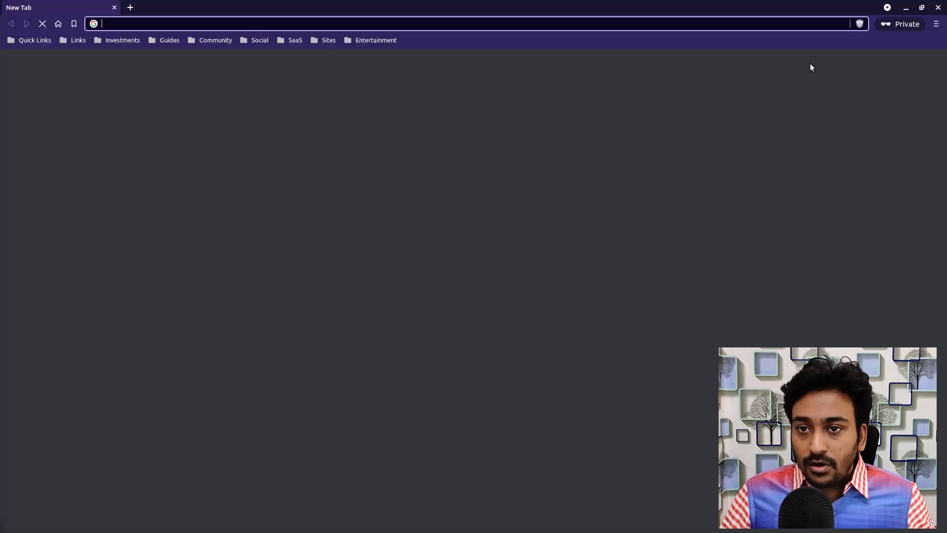
{"action": "key", "text": "ctrl+v"}
{"action": "key", "text": "Return"}
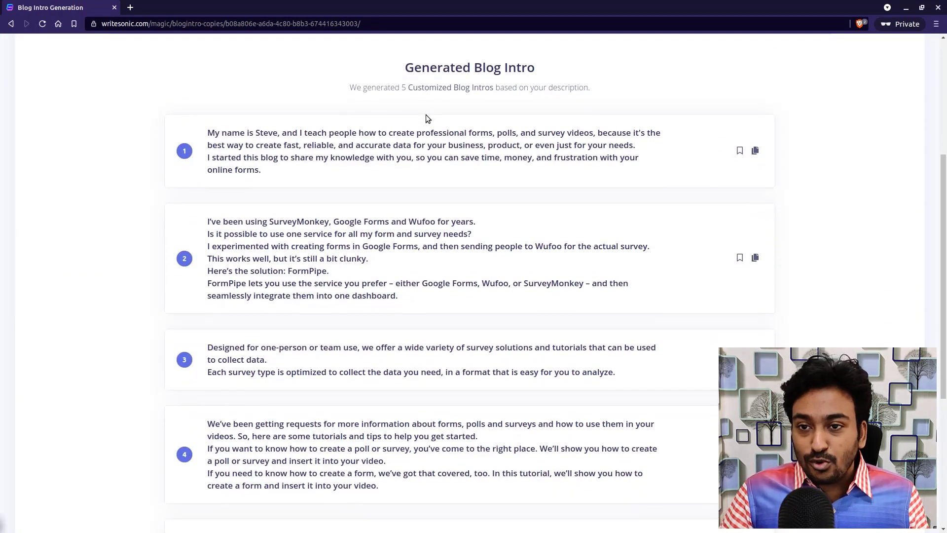
{"action": "scroll", "coordinate": [427, 118], "scroll_direction": "up", "scroll_amount": 5}
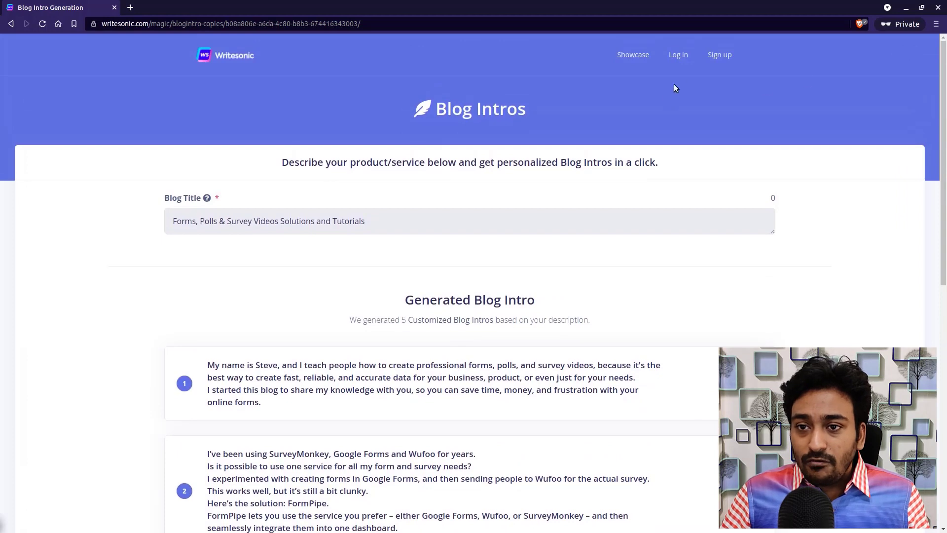
{"action": "scroll", "coordinate": [610, 128], "scroll_direction": "down", "scroll_amount": 10}
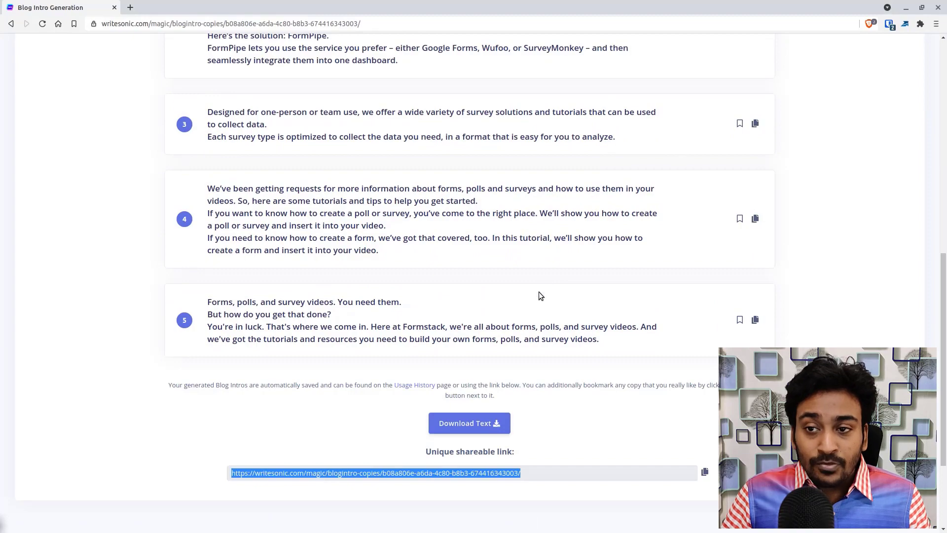
Return to the Digital Marketing Mind project and look over its copy types under Digital Ad Copy and Writing Tools
{"action": "scroll", "coordinate": [538, 296], "scroll_direction": "up", "scroll_amount": 10}
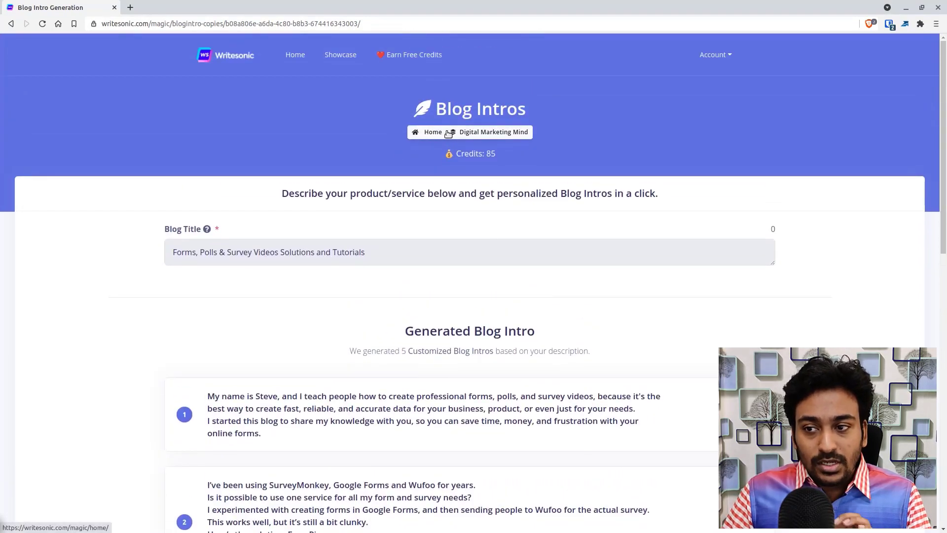
{"action": "left_click", "coordinate": [460, 134]}
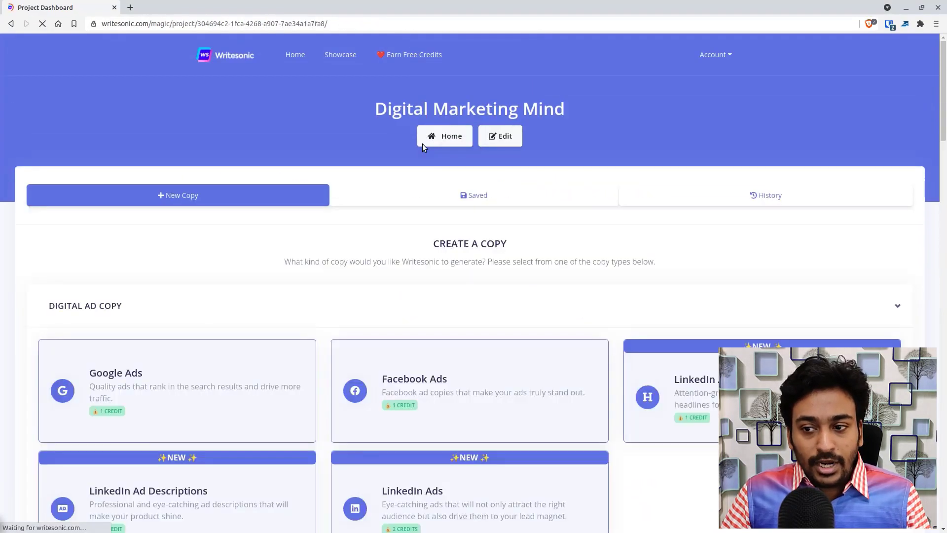
{"action": "scroll", "coordinate": [400, 236], "scroll_direction": "down", "scroll_amount": 2}
{"action": "scroll", "coordinate": [400, 238], "scroll_direction": "down", "scroll_amount": 3}
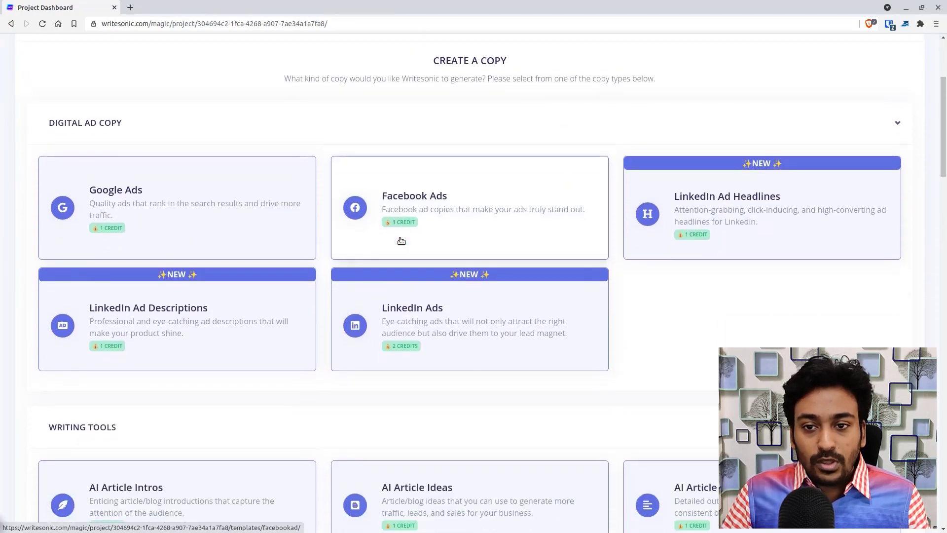
{"action": "scroll", "coordinate": [401, 240], "scroll_direction": "up", "scroll_amount": 3}
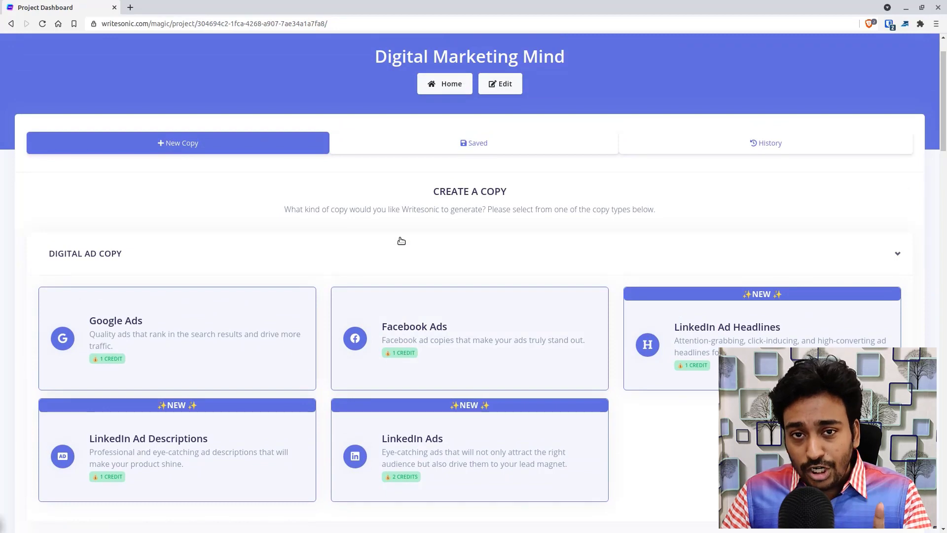
{"action": "scroll", "coordinate": [401, 241], "scroll_direction": "up", "scroll_amount": 1}
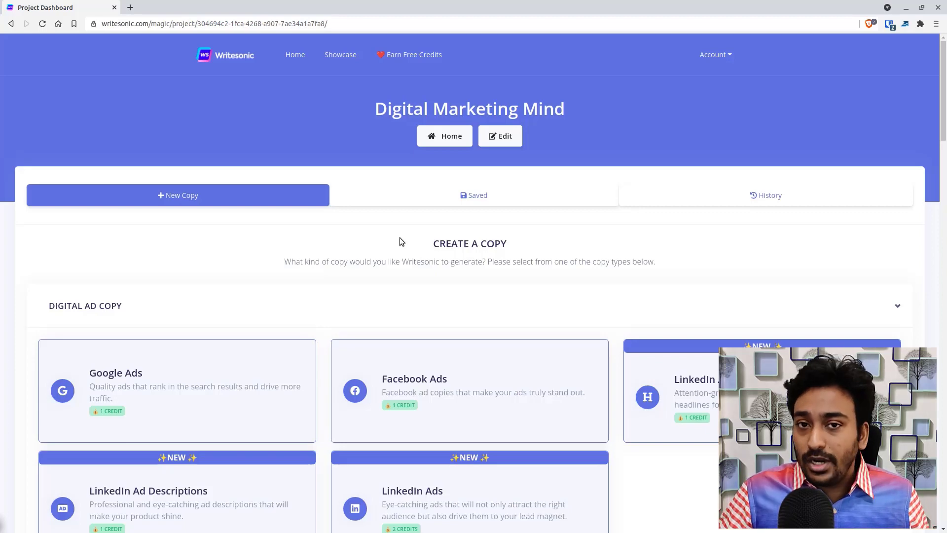
{"action": "scroll", "coordinate": [197, 241], "scroll_direction": "down", "scroll_amount": 3}
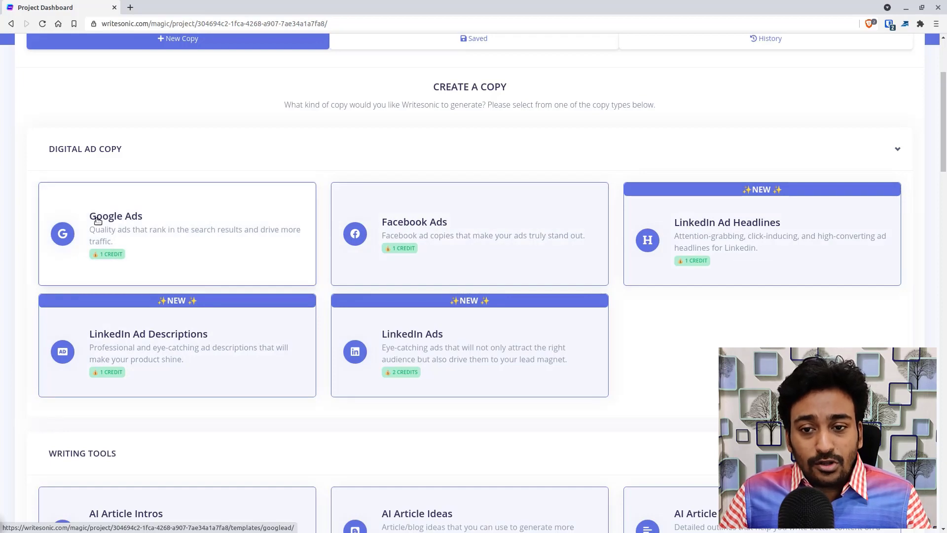
{"action": "scroll", "coordinate": [505, 237], "scroll_direction": "down", "scroll_amount": 1}
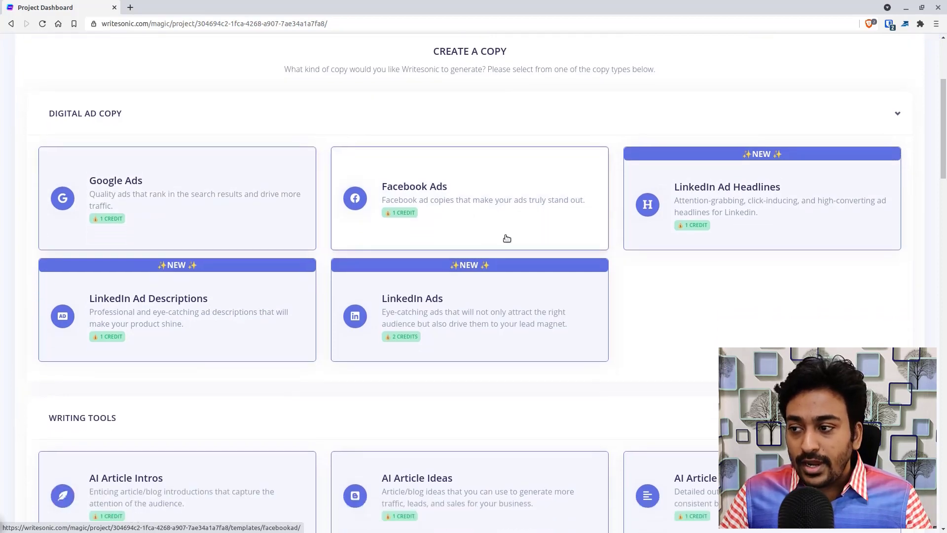
{"action": "scroll", "coordinate": [744, 182], "scroll_direction": "down", "scroll_amount": 1}
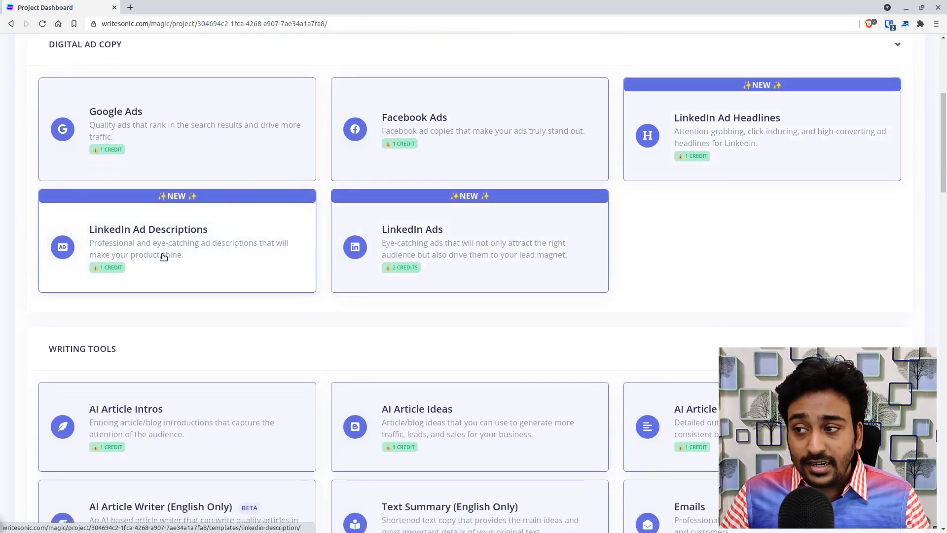
{"action": "scroll", "coordinate": [393, 241], "scroll_direction": "down", "scroll_amount": 3}
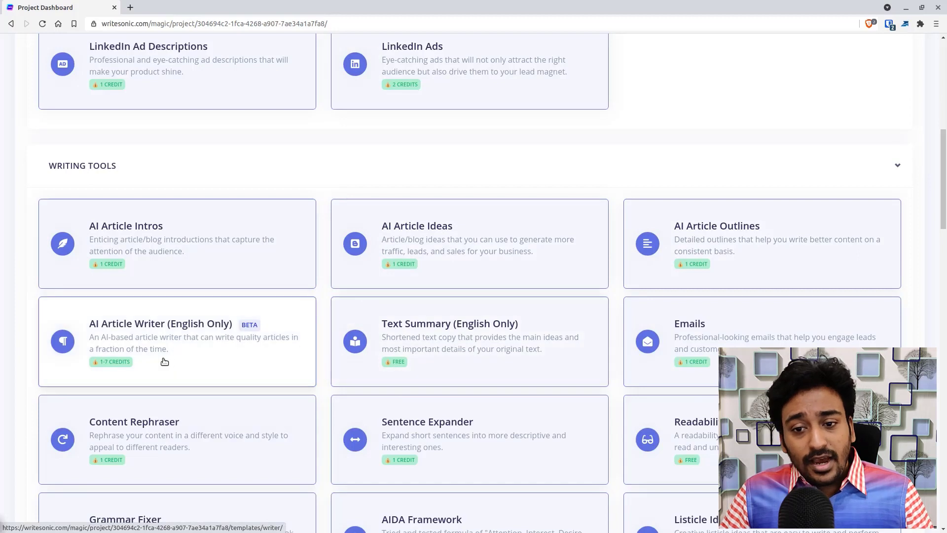
Look over the project's copy types under Writing Tools and Social Media Copy, including their credit costs
{"action": "scroll", "coordinate": [165, 357], "scroll_direction": "down", "scroll_amount": 1}
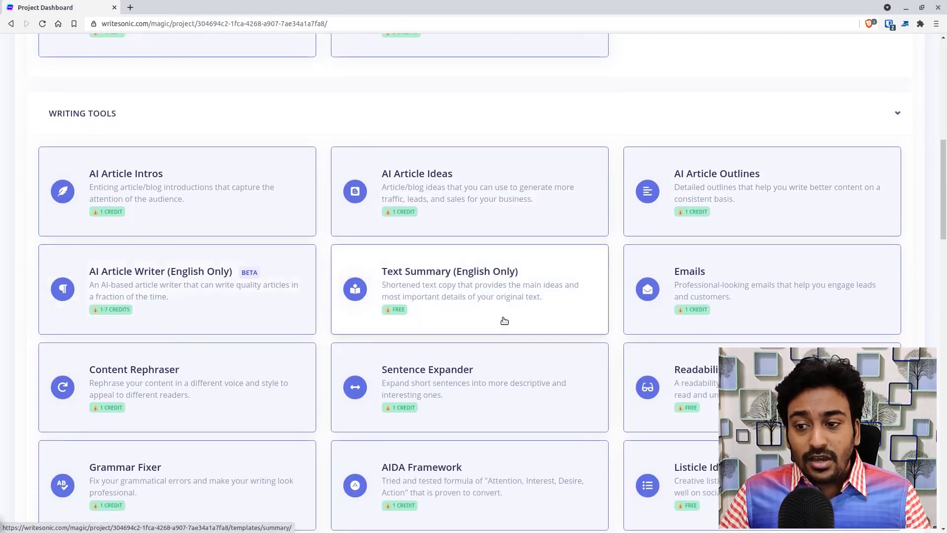
{"action": "scroll", "coordinate": [607, 301], "scroll_direction": "down", "scroll_amount": 1}
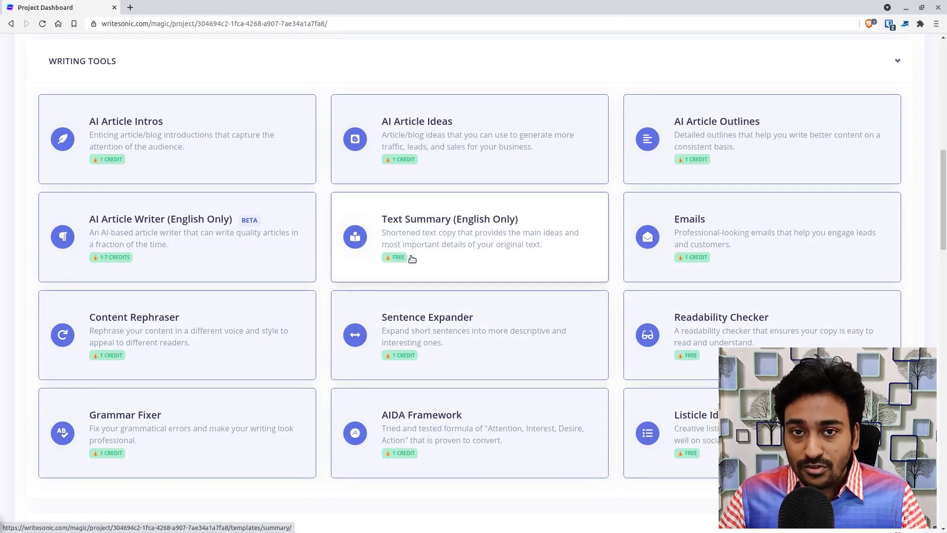
{"action": "scroll", "coordinate": [232, 325], "scroll_direction": "down", "scroll_amount": 2}
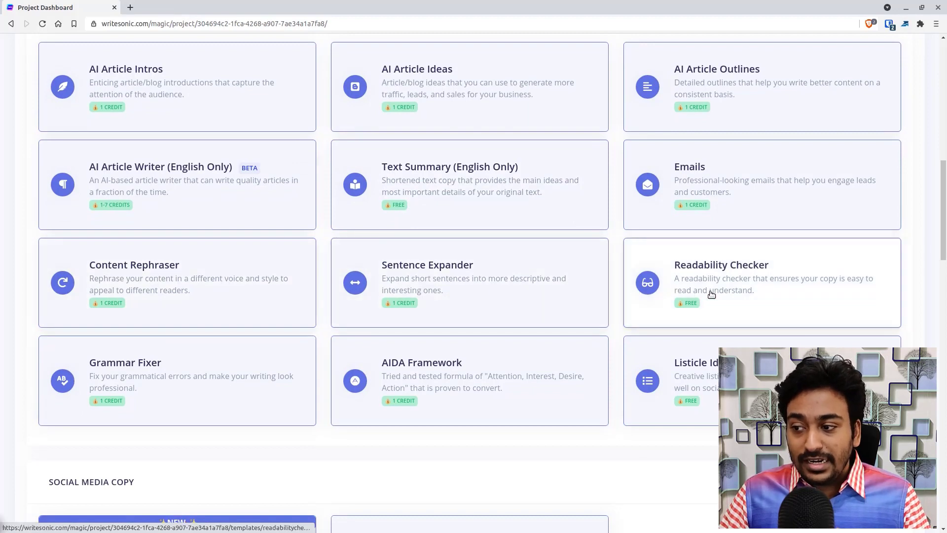
{"action": "scroll", "coordinate": [716, 291], "scroll_direction": "down", "scroll_amount": 1}
{"action": "scroll", "coordinate": [718, 310], "scroll_direction": "down", "scroll_amount": 1}
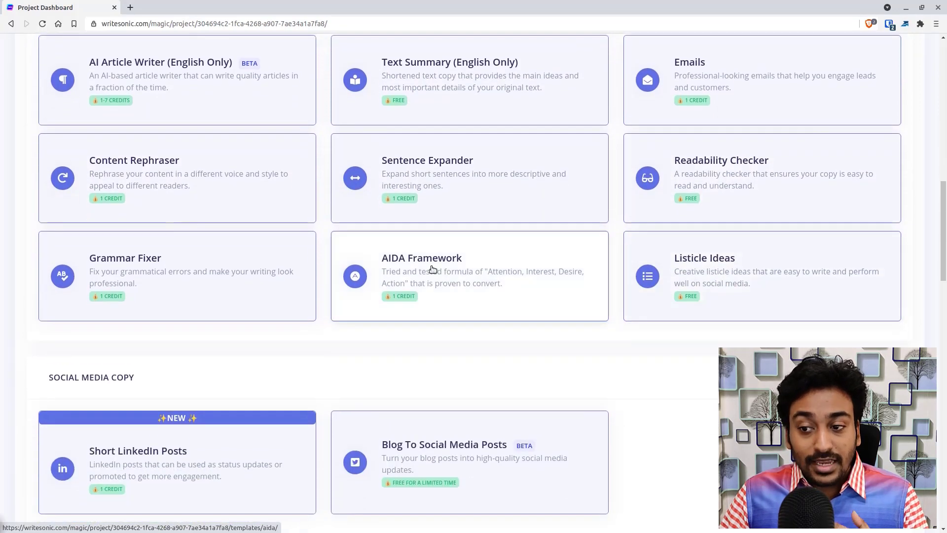
{"action": "scroll", "coordinate": [179, 243], "scroll_direction": "down", "scroll_amount": 4}
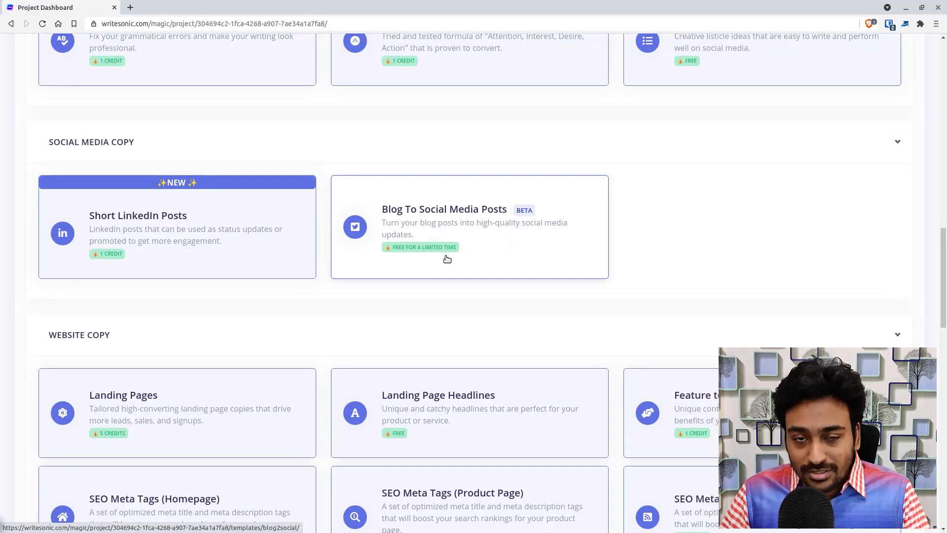
Review the copy types offered under Website Copy, Ecommerce Copy and Other Tools
{"action": "scroll", "coordinate": [446, 259], "scroll_direction": "down", "scroll_amount": 4}
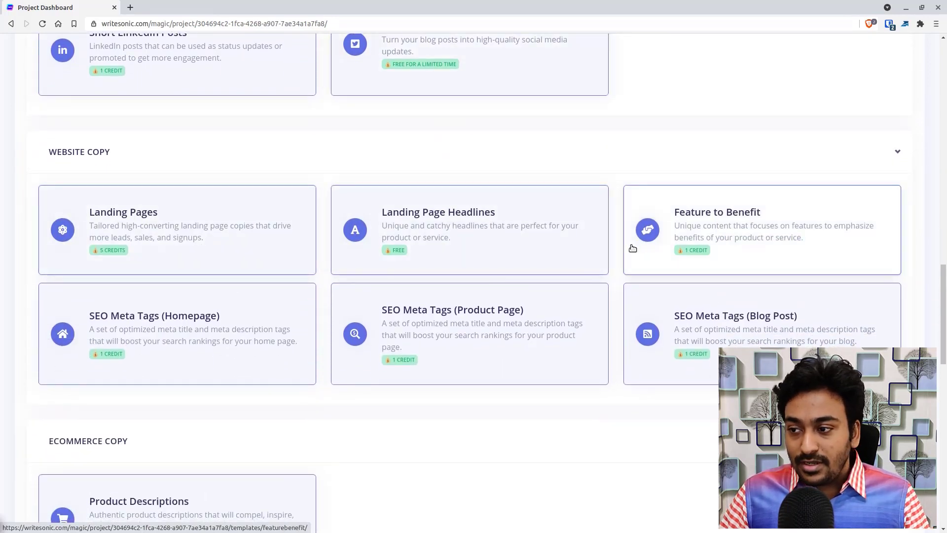
{"action": "scroll", "coordinate": [389, 324], "scroll_direction": "down", "scroll_amount": 2}
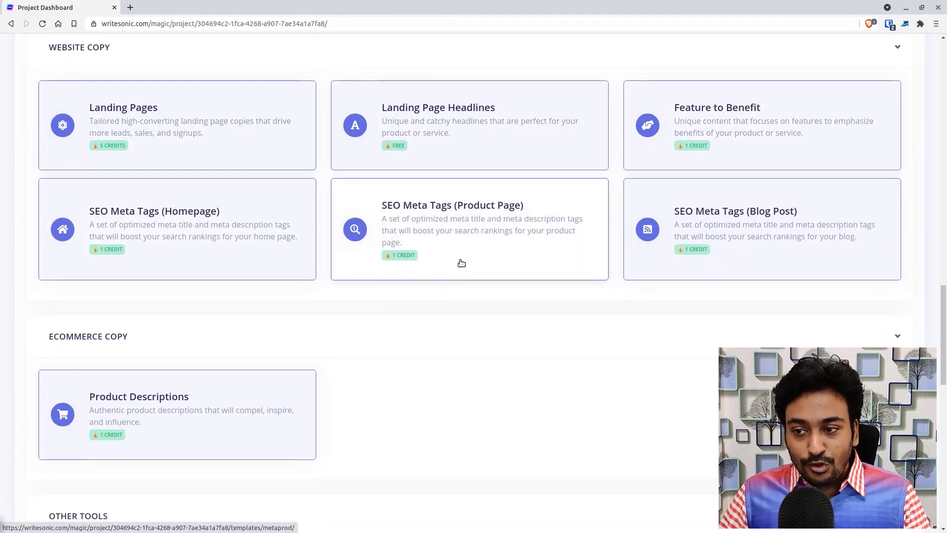
{"action": "scroll", "coordinate": [710, 245], "scroll_direction": "down", "scroll_amount": 1}
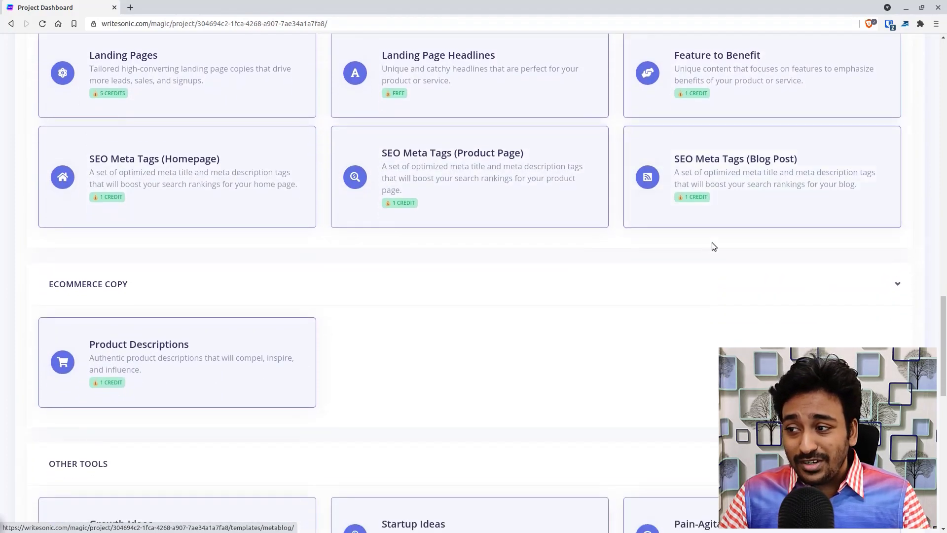
{"action": "scroll", "coordinate": [178, 302], "scroll_direction": "down", "scroll_amount": 2}
{"action": "scroll", "coordinate": [178, 305], "scroll_direction": "down", "scroll_amount": 4}
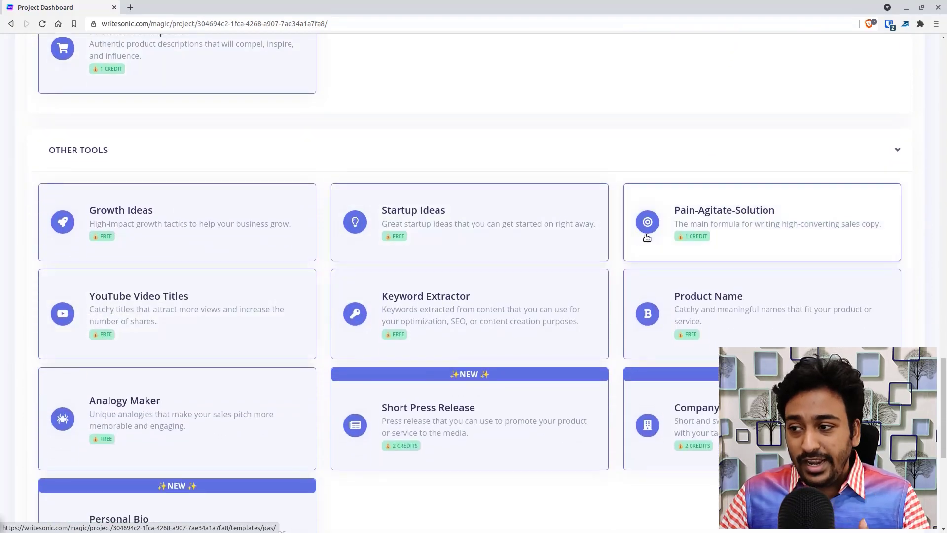
{"action": "scroll", "coordinate": [271, 322], "scroll_direction": "down", "scroll_amount": 2}
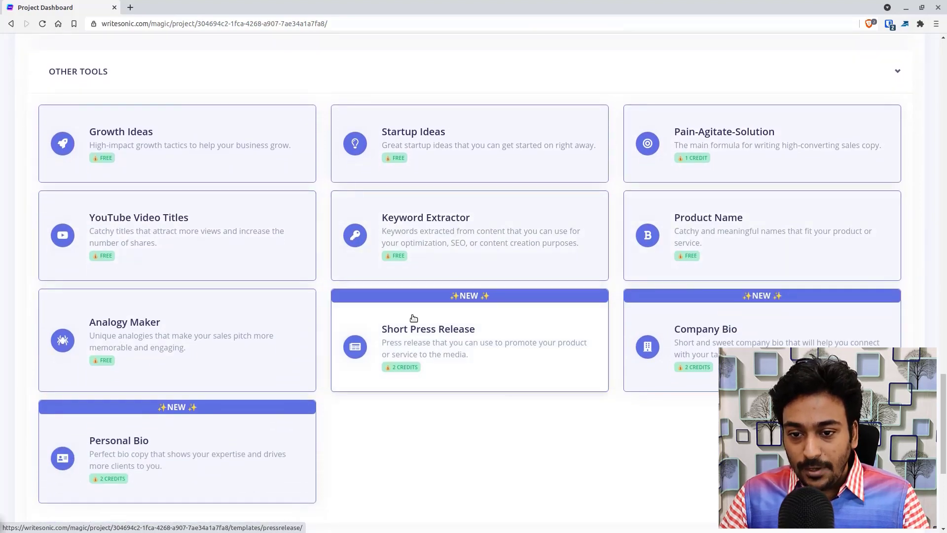
{"action": "scroll", "coordinate": [345, 315], "scroll_direction": "down", "scroll_amount": 1}
{"action": "scroll", "coordinate": [306, 296], "scroll_direction": "down", "scroll_amount": 1}
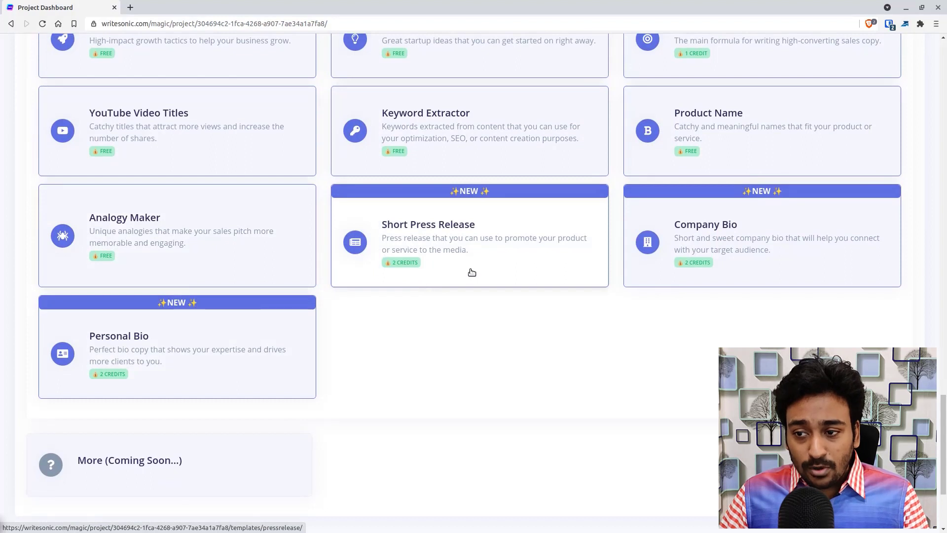
{"action": "scroll", "coordinate": [617, 251], "scroll_direction": "down", "scroll_amount": 1}
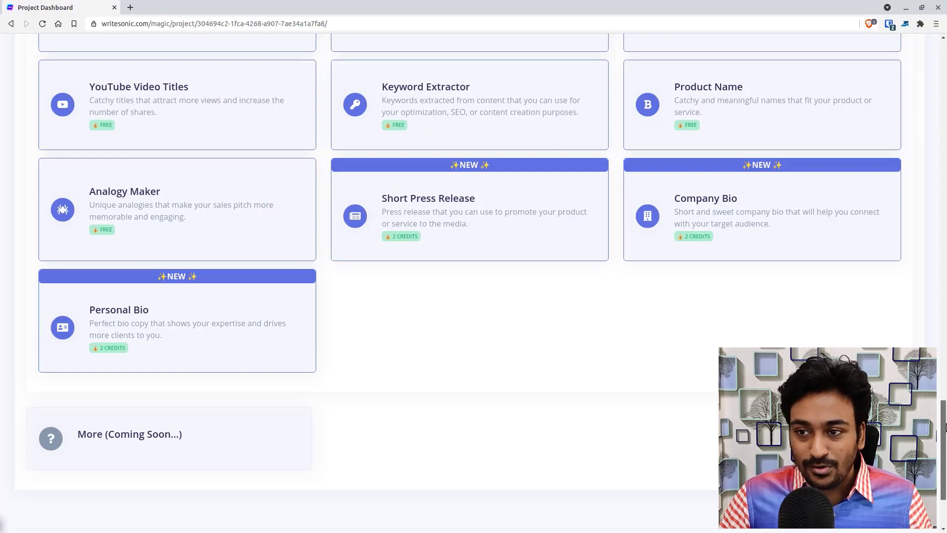
Open the LinkedIn Ad Descriptions copy type under Digital Ad Copy and look over its input form
{"action": "left_click_drag", "start_coordinate": [943, 425], "coordinate": [943, 74]}
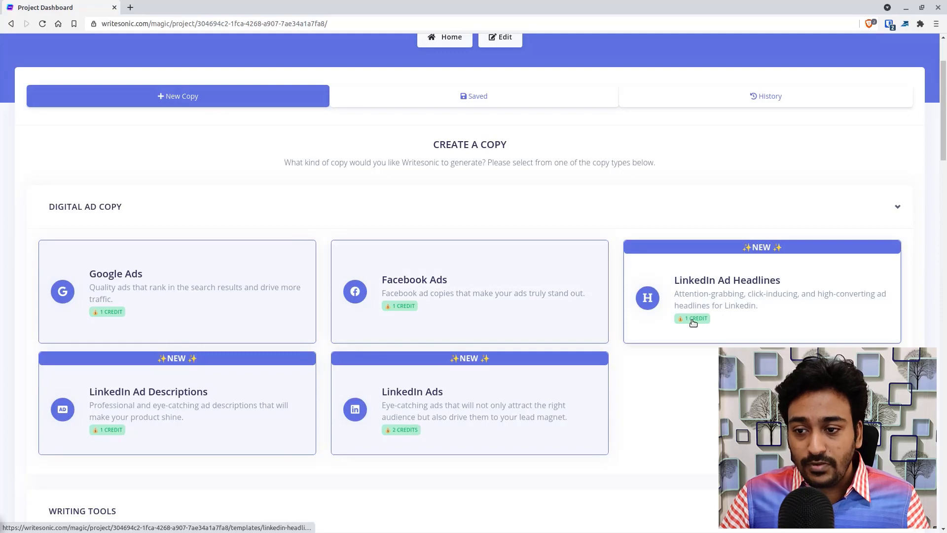
{"action": "scroll", "coordinate": [689, 372], "scroll_direction": "down", "scroll_amount": 8}
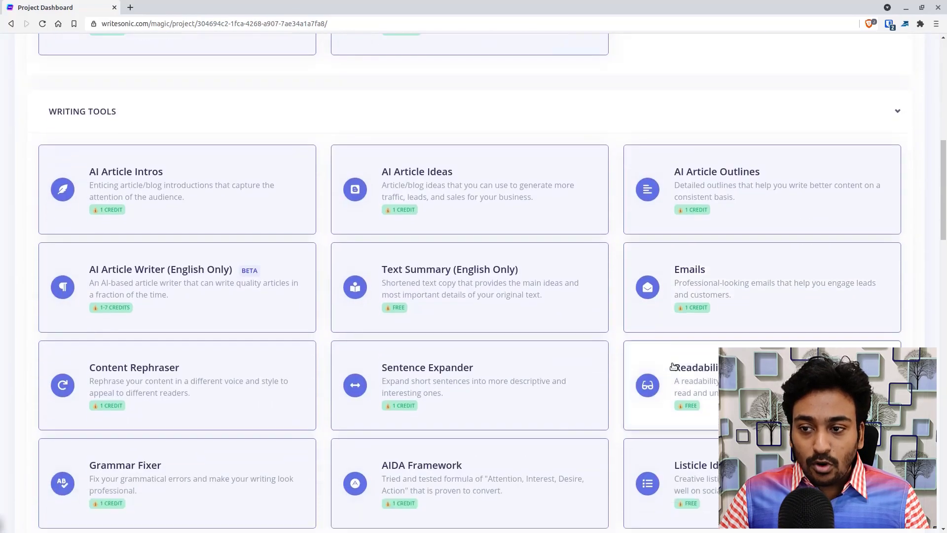
{"action": "scroll", "coordinate": [673, 365], "scroll_direction": "down", "scroll_amount": 1}
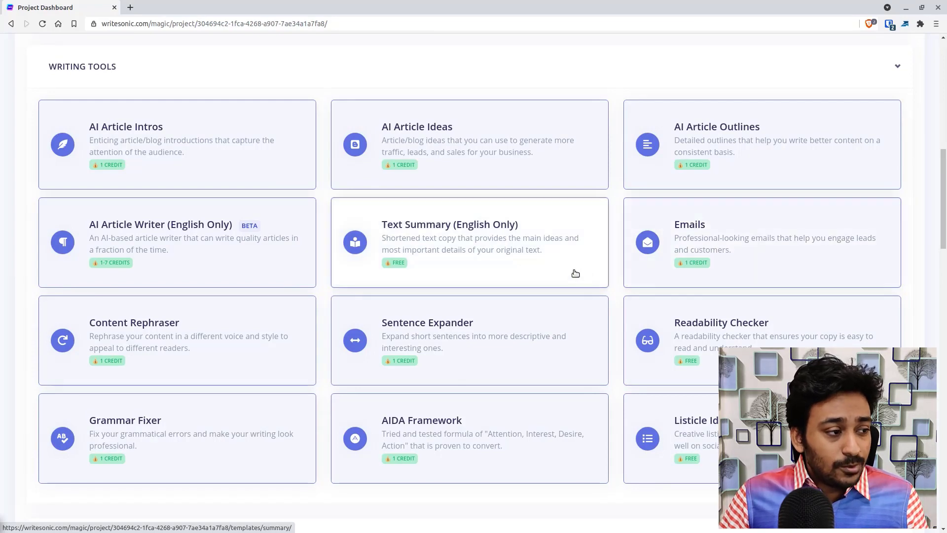
{"action": "scroll", "coordinate": [567, 267], "scroll_direction": "up", "scroll_amount": 2}
{"action": "scroll", "coordinate": [567, 266], "scroll_direction": "up", "scroll_amount": 3}
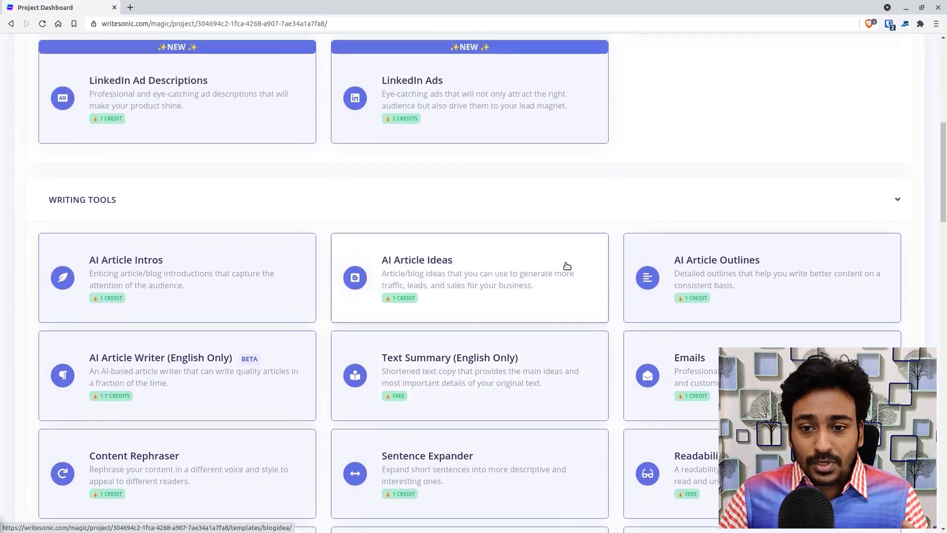
{"action": "scroll", "coordinate": [289, 309], "scroll_direction": "down", "scroll_amount": 2}
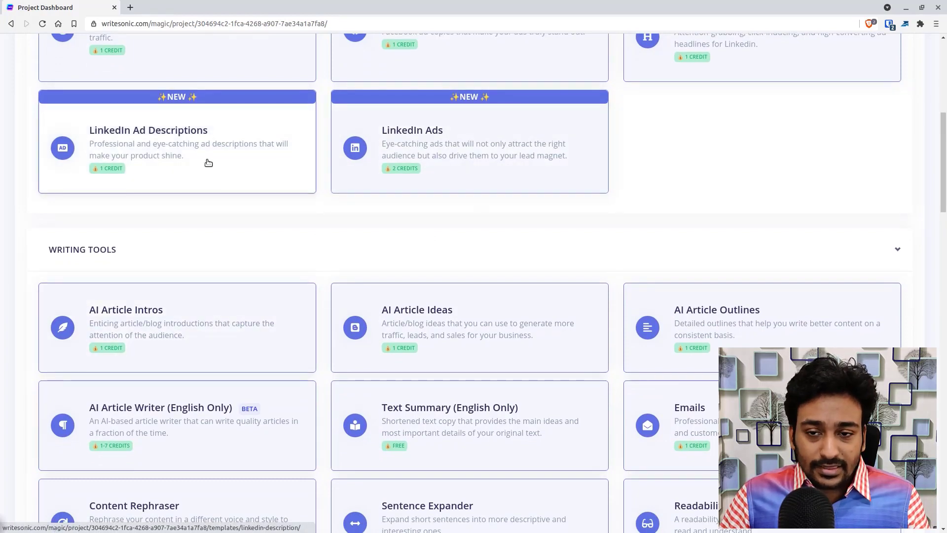
{"action": "left_click", "coordinate": [198, 143]}
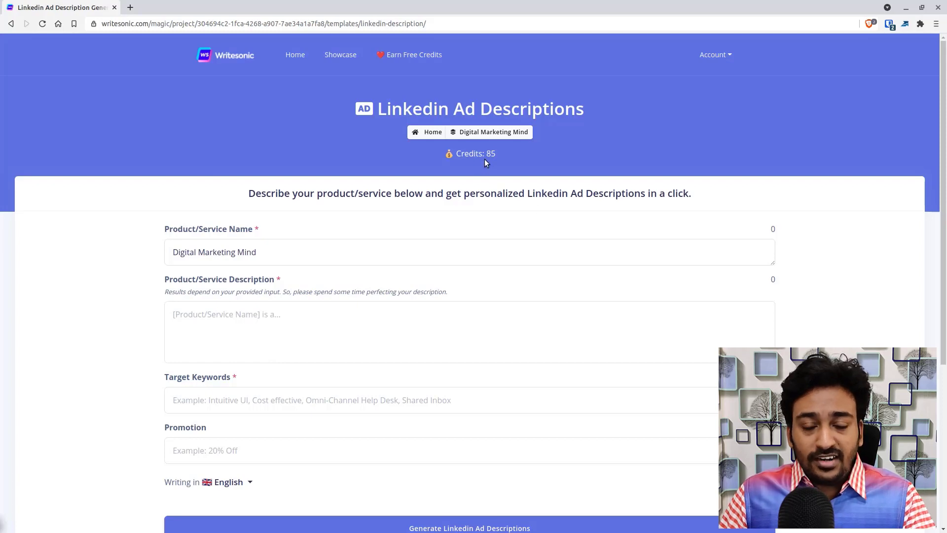
{"action": "scroll", "coordinate": [260, 241], "scroll_direction": "down", "scroll_amount": 2}
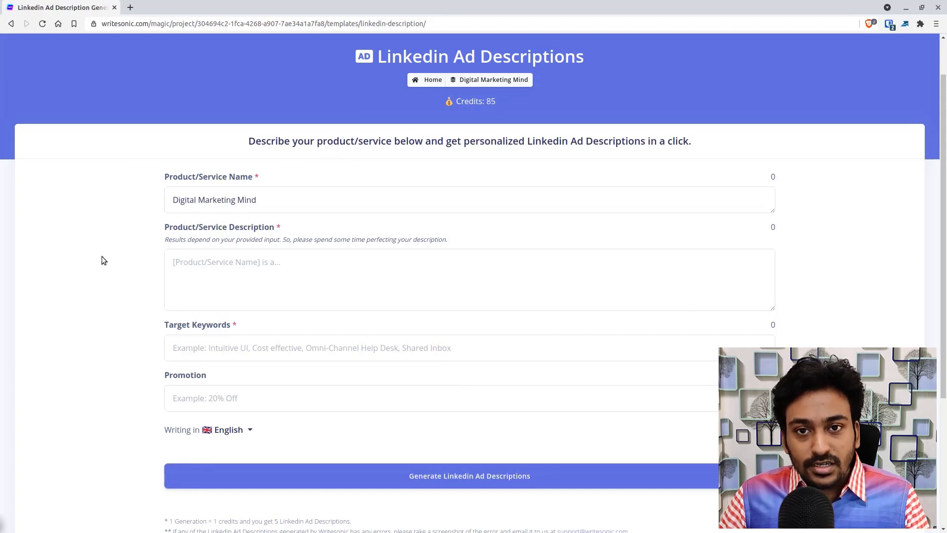
Return to the project's copy types and open AI Article Intros under Writing Tools
{"action": "left_click", "coordinate": [11, 24]}
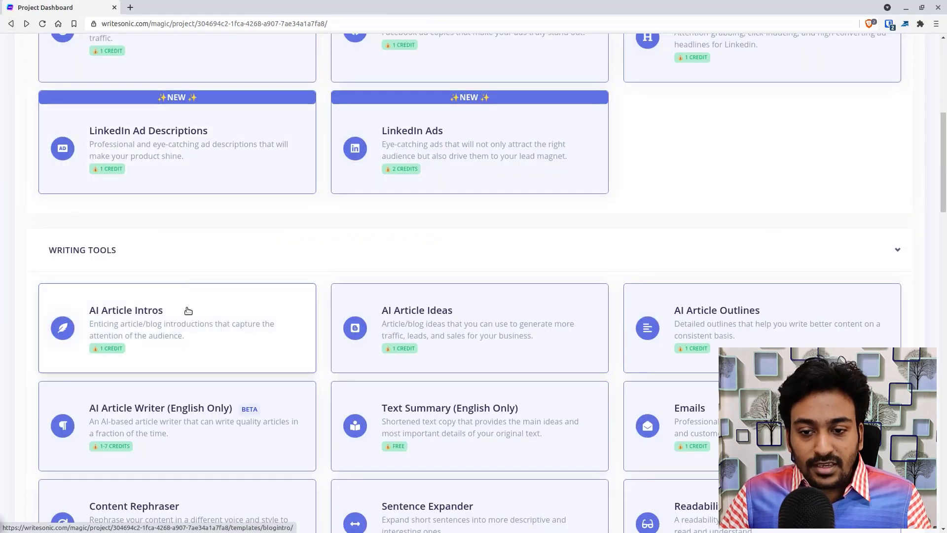
{"action": "left_click", "coordinate": [201, 296]}
{"action": "scroll", "coordinate": [219, 273], "scroll_direction": "down", "scroll_amount": 1}
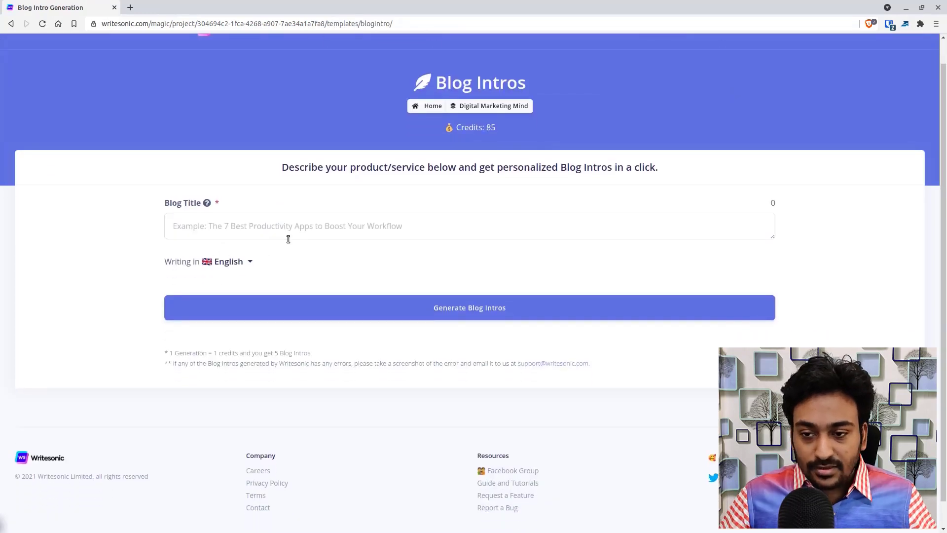
Enter the blog title "The best treadmill to lose fat from home", using the spelling suggestion to correct "treadmill"
{"action": "left_click", "coordinate": [347, 221]}
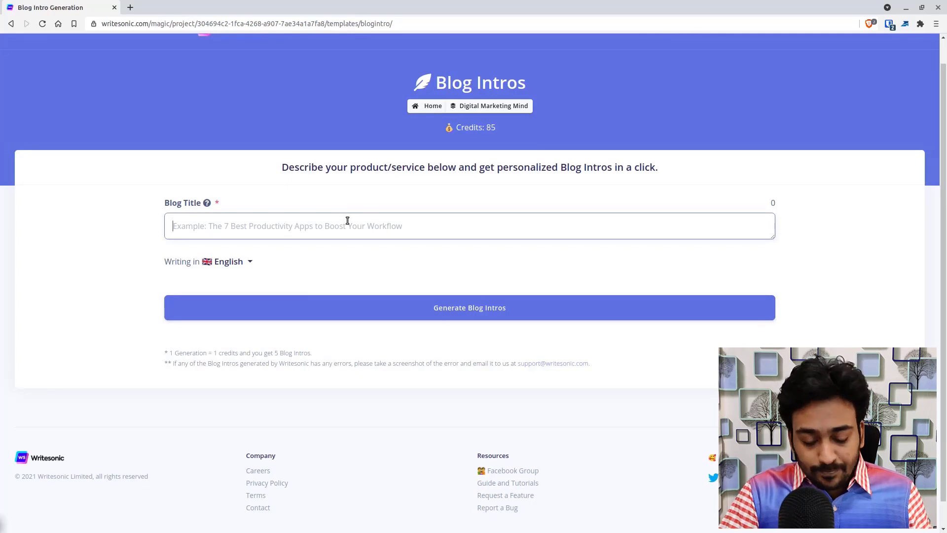
{"action": "type", "text": "Th"}
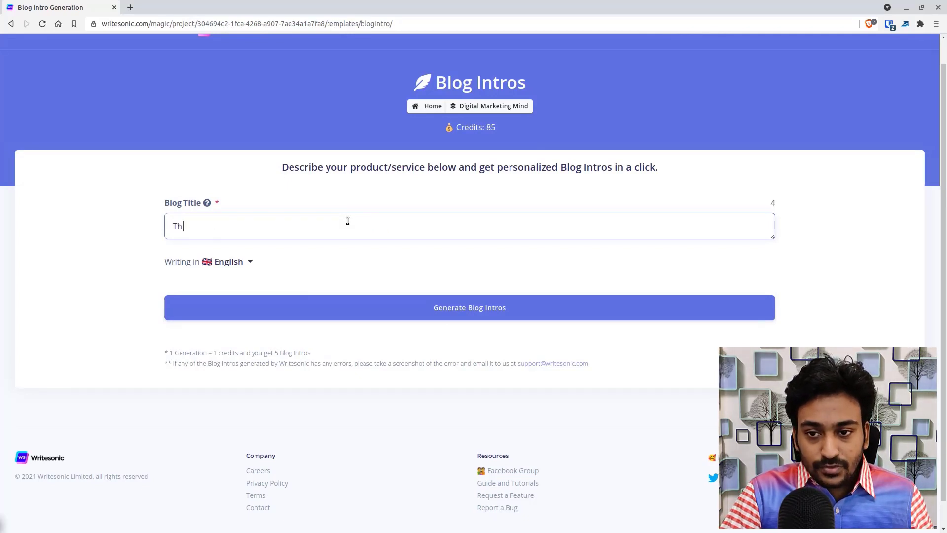
{"action": "type", "text": "e best th"}
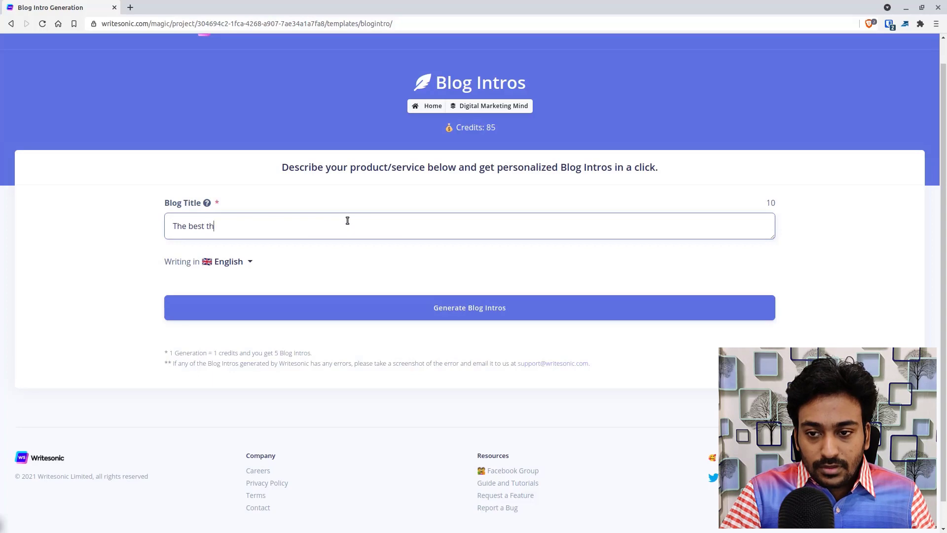
{"action": "type", "text": "readmi"}
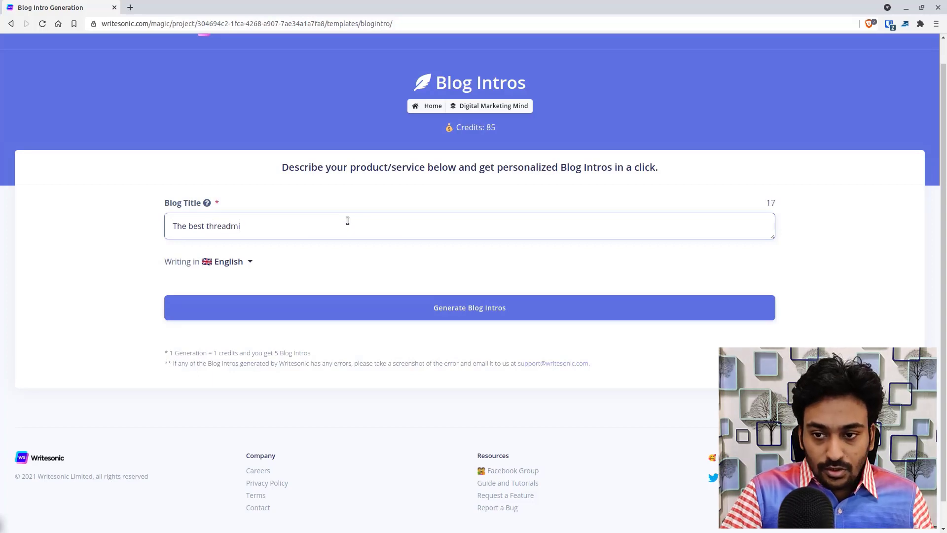
{"action": "type", "text": "l to los"}
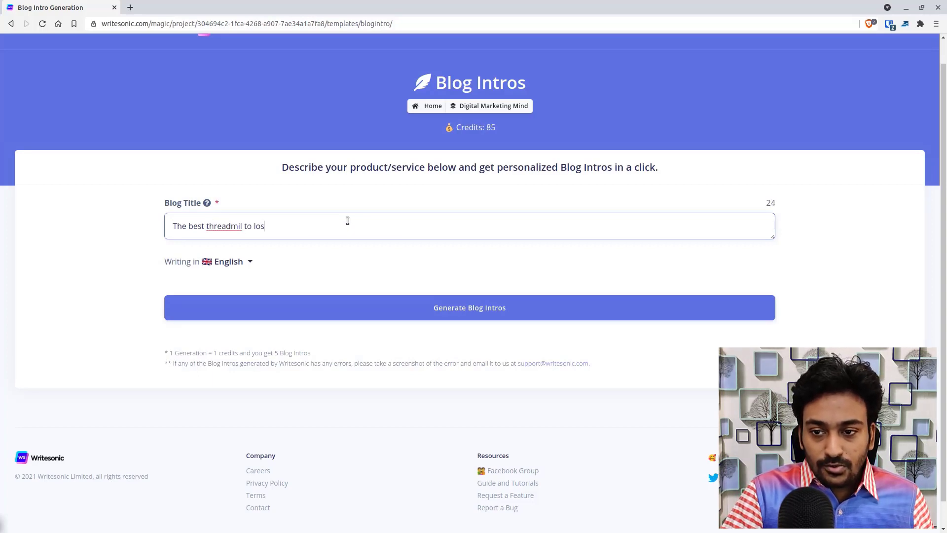
{"action": "type", "text": "e fat from home"}
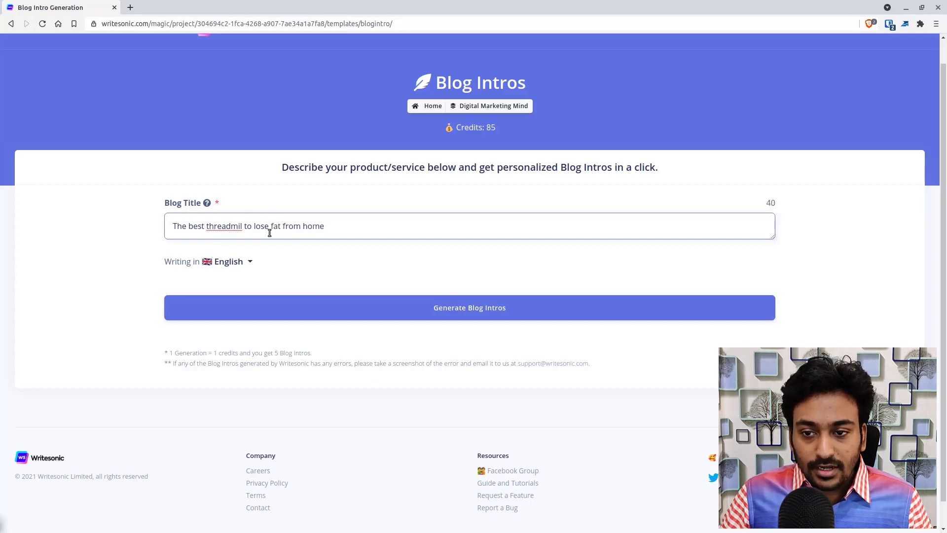
{"action": "right_click", "coordinate": [227, 223]}
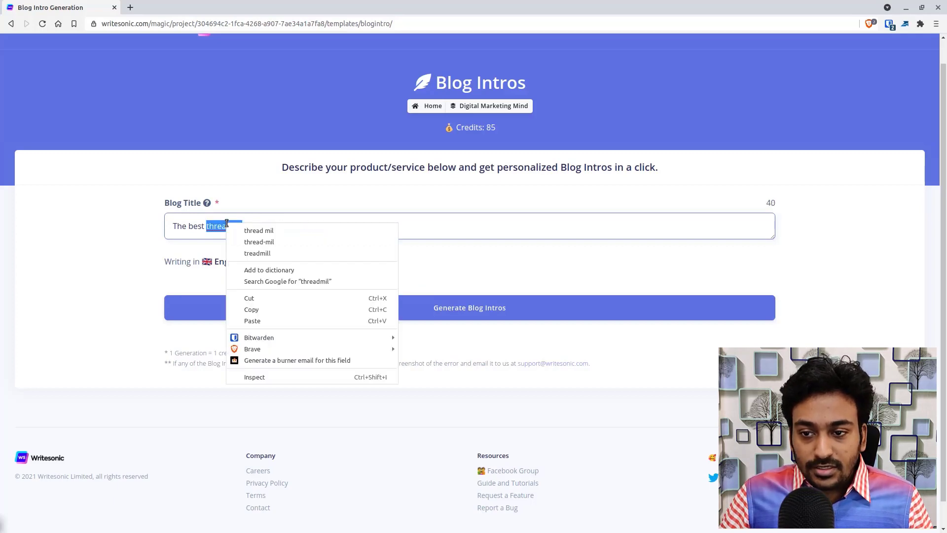
{"action": "left_click", "coordinate": [280, 251]}
{"action": "left_click", "coordinate": [303, 249]}
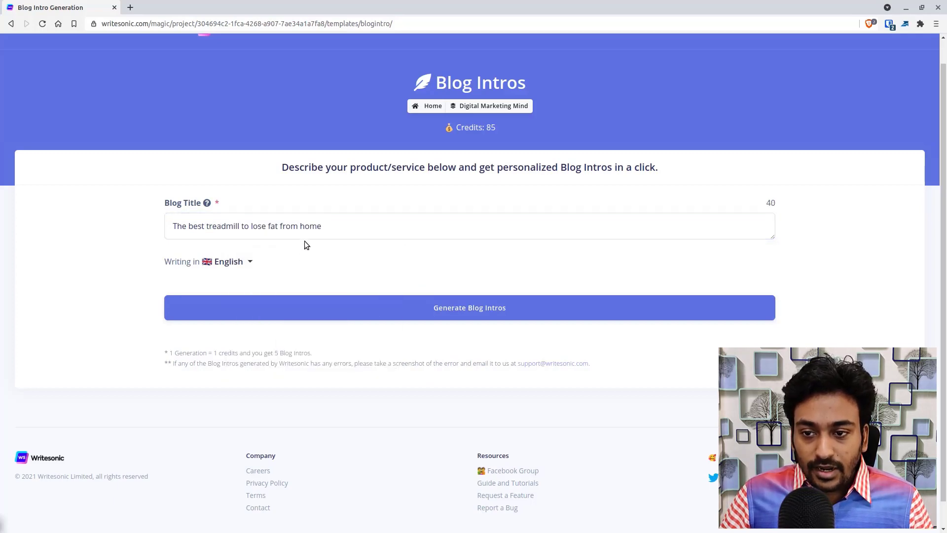
Check the available writing languages, keep English, and generate the blog intros
{"action": "left_click", "coordinate": [245, 262]}
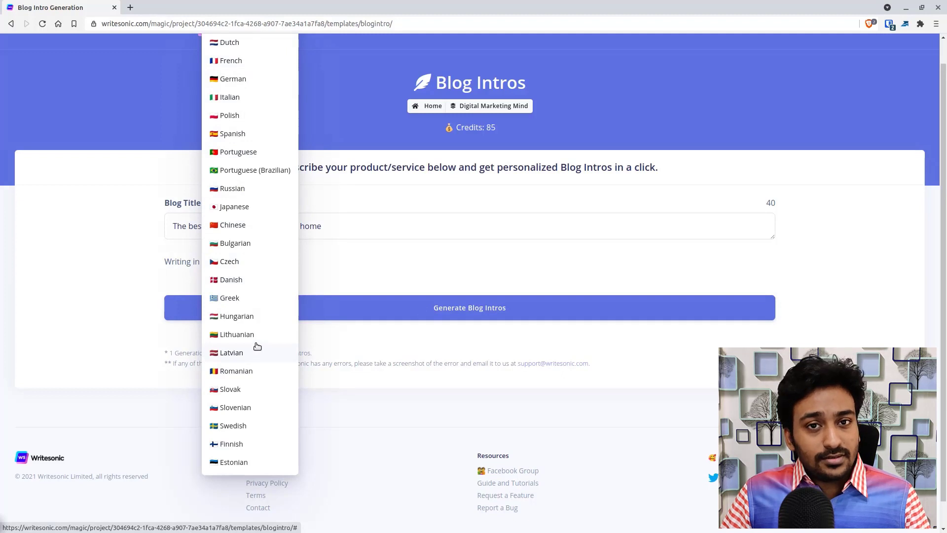
{"action": "left_click", "coordinate": [360, 274]}
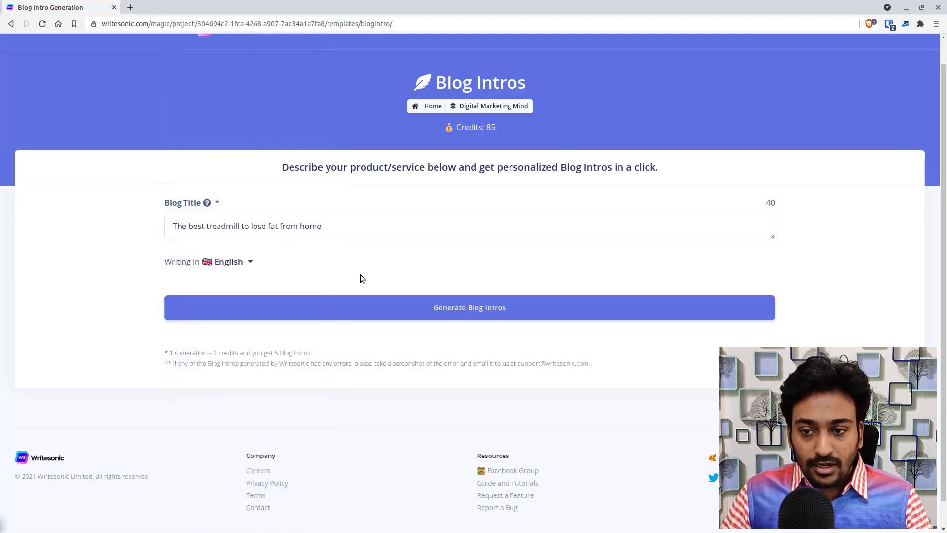
{"action": "left_click", "coordinate": [342, 318]}
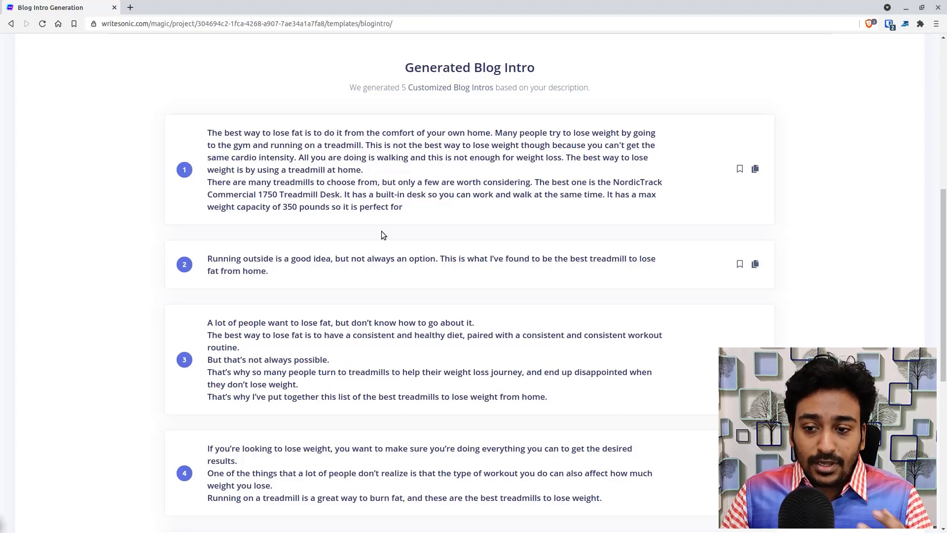
Read through the generated blog intros about treadmills and losing fat from home
{"action": "scroll", "coordinate": [249, 192], "scroll_direction": "up", "scroll_amount": 2}
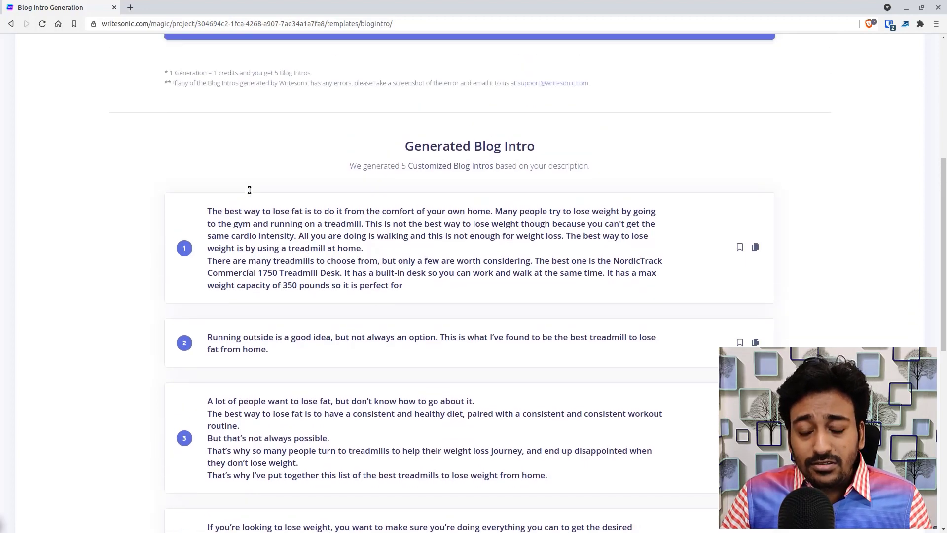
{"action": "scroll", "coordinate": [247, 199], "scroll_direction": "down", "scroll_amount": 2}
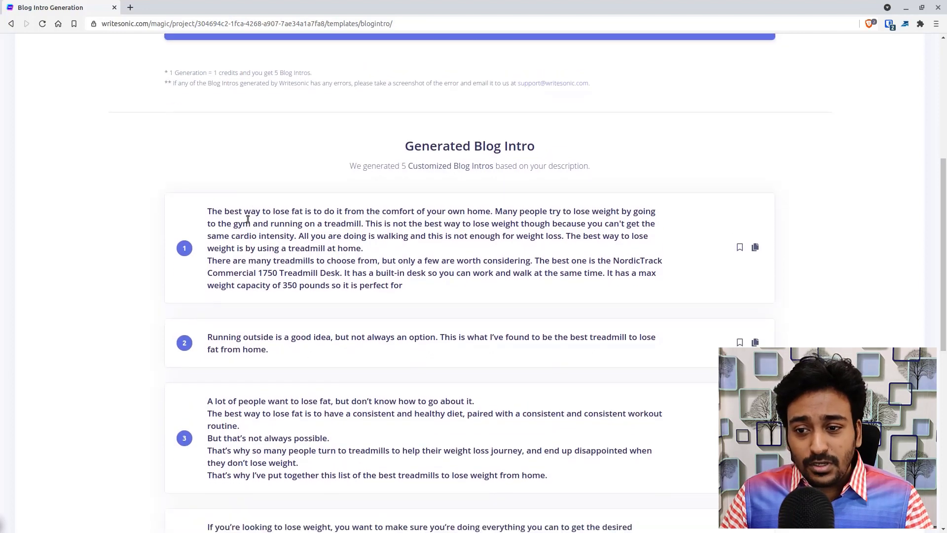
{"action": "scroll", "coordinate": [248, 219], "scroll_direction": "down", "scroll_amount": 3}
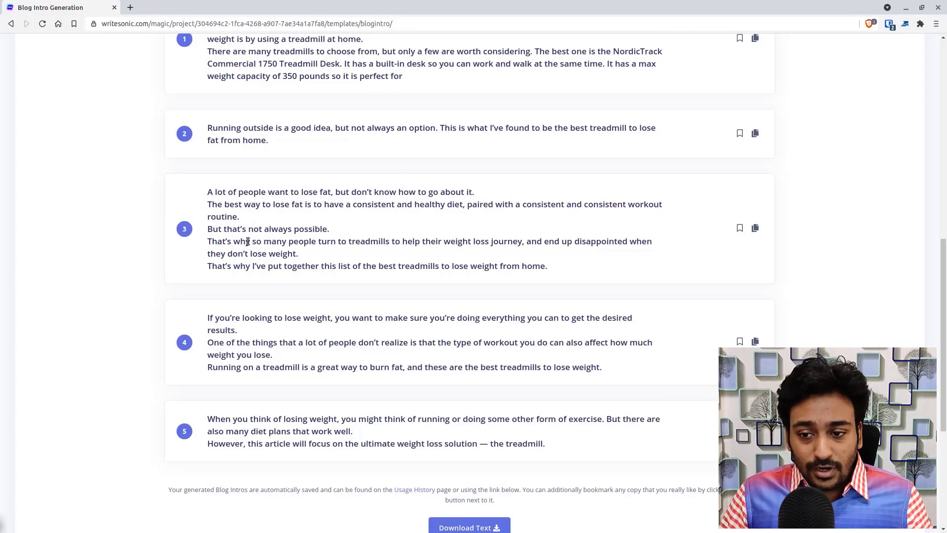
Review the five generated treadmill intros again, down to the text download and shareable link below them
{"action": "scroll", "coordinate": [225, 139], "scroll_direction": "up", "scroll_amount": 2}
{"action": "scroll", "coordinate": [226, 93], "scroll_direction": "up", "scroll_amount": 5}
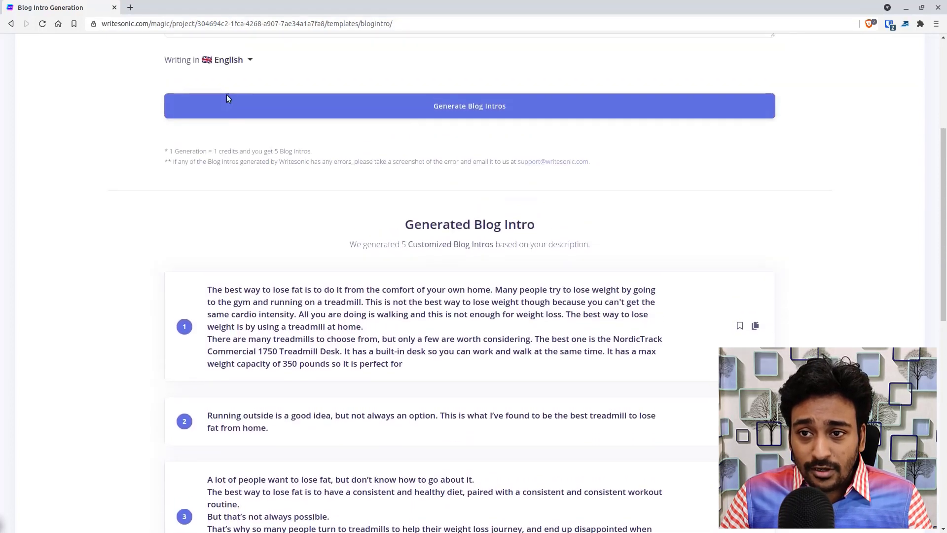
{"action": "scroll", "coordinate": [339, 218], "scroll_direction": "down", "scroll_amount": 8}
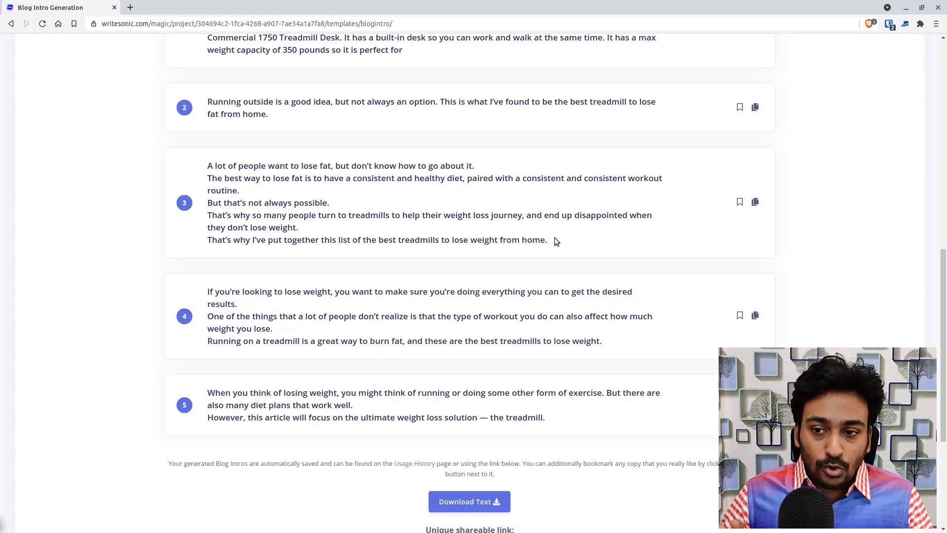
{"action": "scroll", "coordinate": [327, 175], "scroll_direction": "up", "scroll_amount": 2}
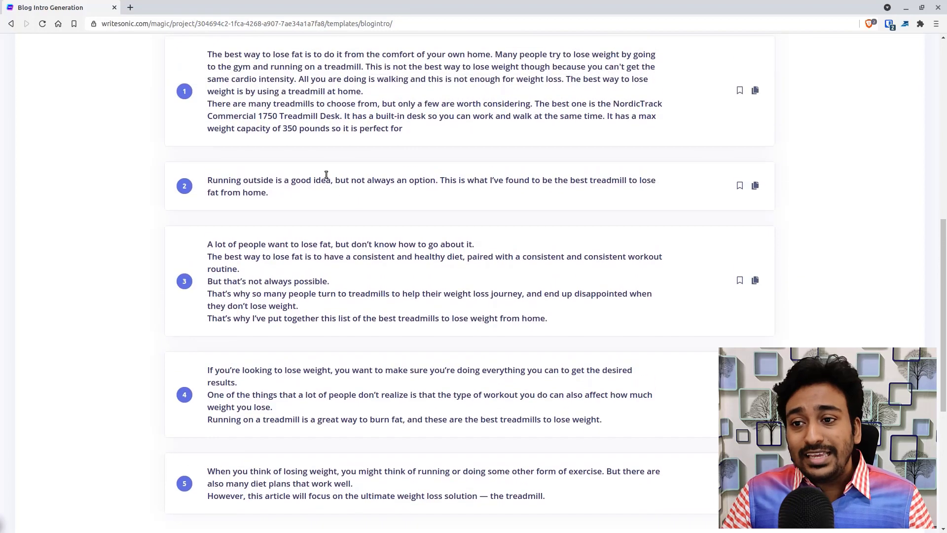
{"action": "scroll", "coordinate": [326, 174], "scroll_direction": "up", "scroll_amount": 1}
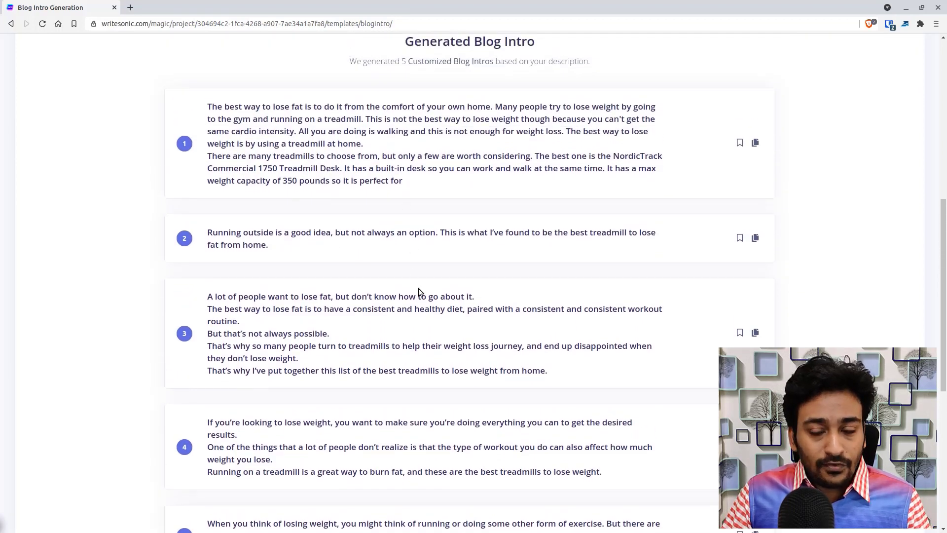
{"action": "scroll", "coordinate": [419, 289], "scroll_direction": "down", "scroll_amount": 1}
{"action": "scroll", "coordinate": [418, 293], "scroll_direction": "down", "scroll_amount": 1}
{"action": "scroll", "coordinate": [419, 289], "scroll_direction": "down", "scroll_amount": 3}
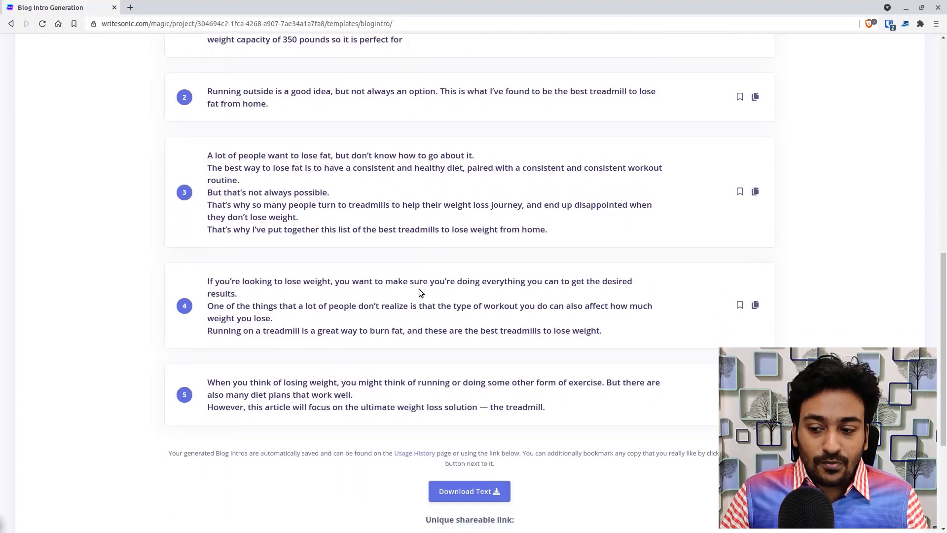
{"action": "scroll", "coordinate": [419, 289], "scroll_direction": "down", "scroll_amount": 1}
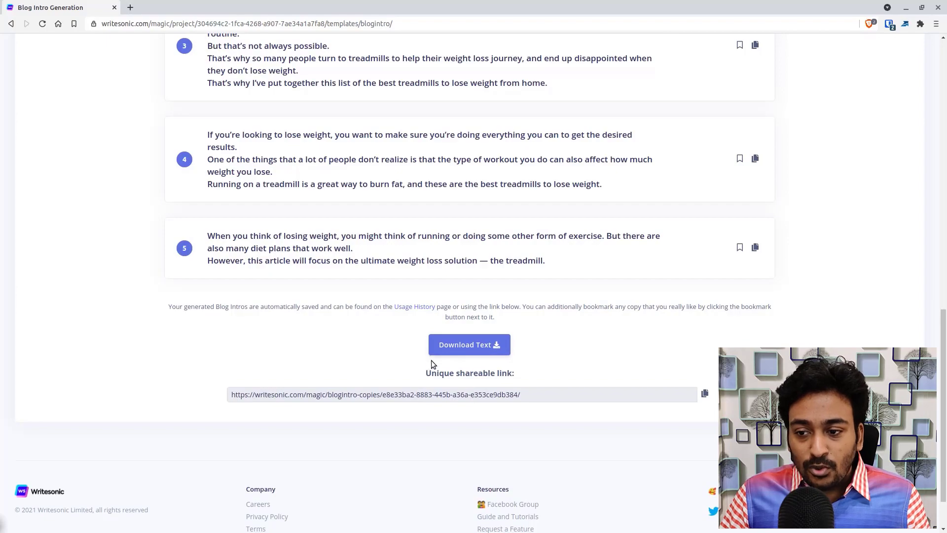
Leave the blog intro generator for the home page and open the Digital Marketing Mind project
{"action": "scroll", "coordinate": [423, 312], "scroll_direction": "up", "scroll_amount": 1}
{"action": "scroll", "coordinate": [423, 312], "scroll_direction": "up", "scroll_amount": 13}
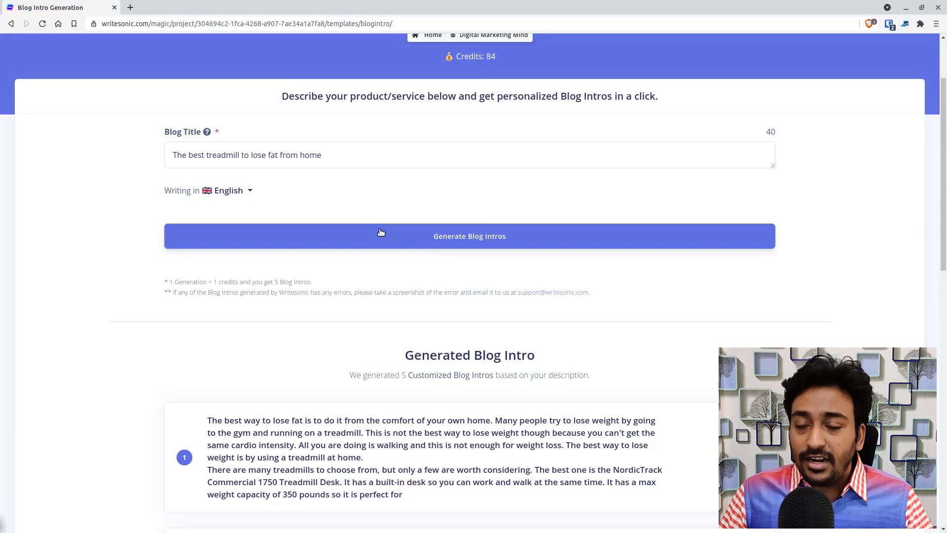
{"action": "scroll", "coordinate": [380, 232], "scroll_direction": "up", "scroll_amount": 2}
{"action": "left_click", "coordinate": [436, 113]}
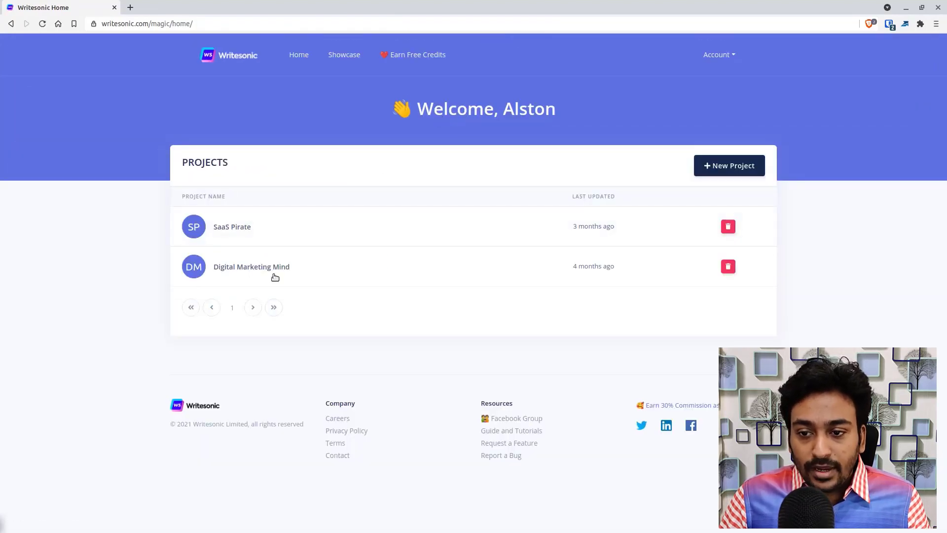
{"action": "left_click", "coordinate": [272, 268]}
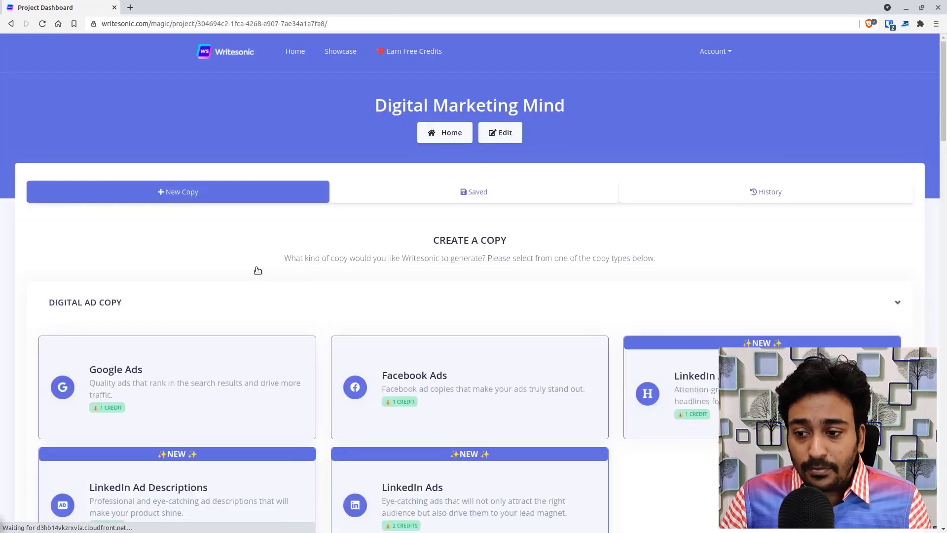
Look through the project's copy types, from Writing Tools to Other Tools, for an article-writing option
{"action": "scroll", "coordinate": [257, 270], "scroll_direction": "down", "scroll_amount": 15}
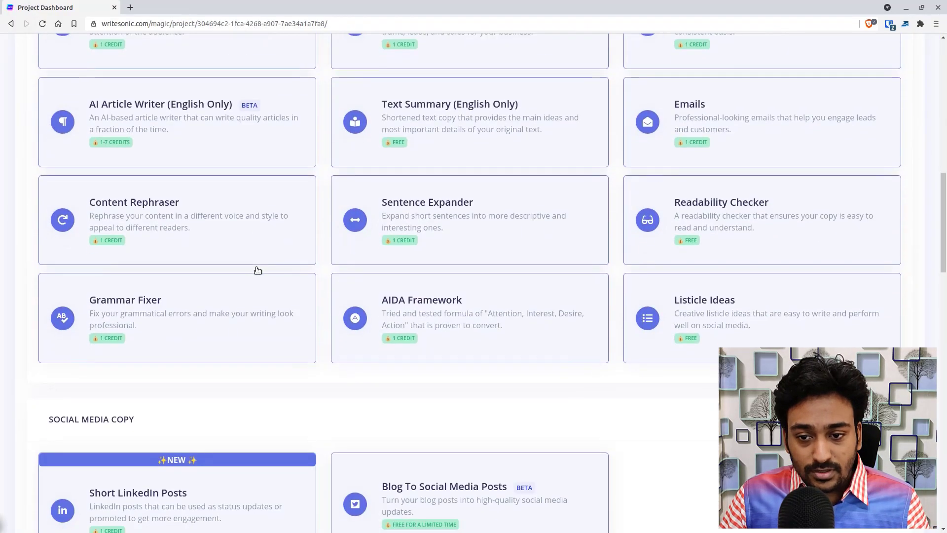
{"action": "scroll", "coordinate": [258, 270], "scroll_direction": "down", "scroll_amount": 5}
{"action": "scroll", "coordinate": [257, 270], "scroll_direction": "down", "scroll_amount": 7}
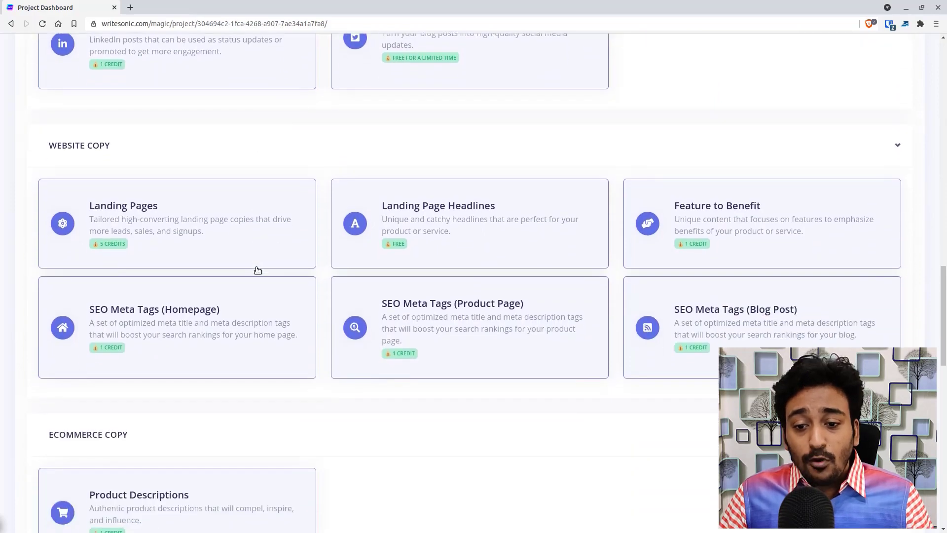
{"action": "scroll", "coordinate": [258, 270], "scroll_direction": "down", "scroll_amount": 8}
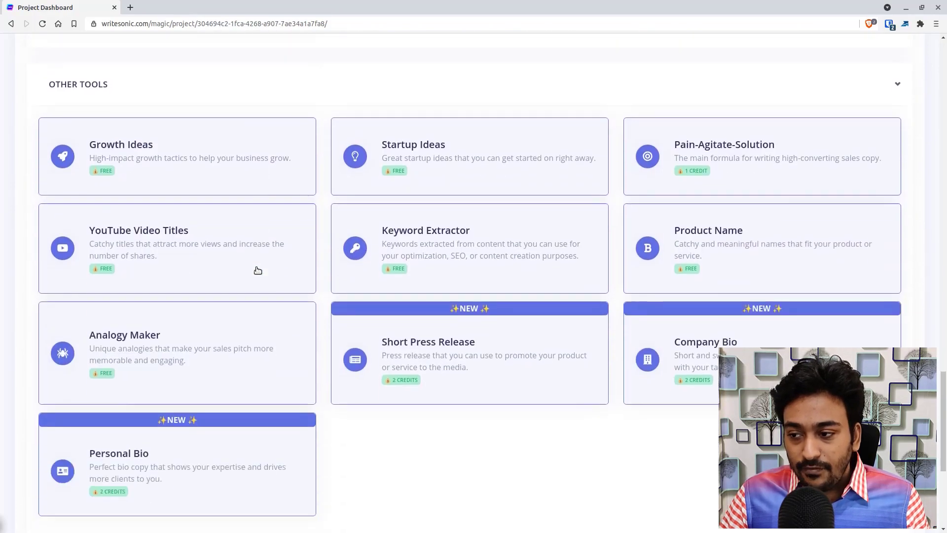
{"action": "left_click_drag", "start_coordinate": [939, 402], "coordinate": [945, 214]}
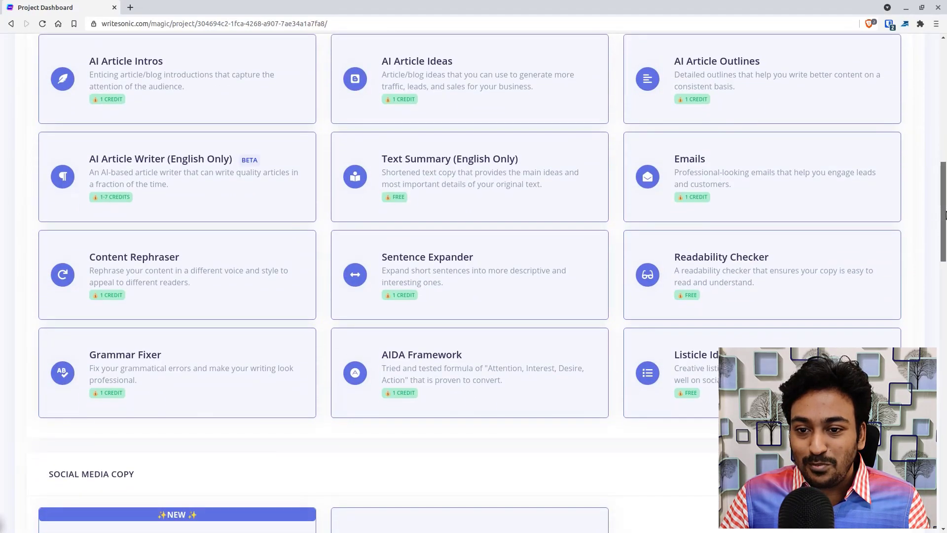
{"action": "scroll", "coordinate": [490, 321], "scroll_direction": "down", "scroll_amount": 2}
{"action": "scroll", "coordinate": [490, 342], "scroll_direction": "down", "scroll_amount": 7}
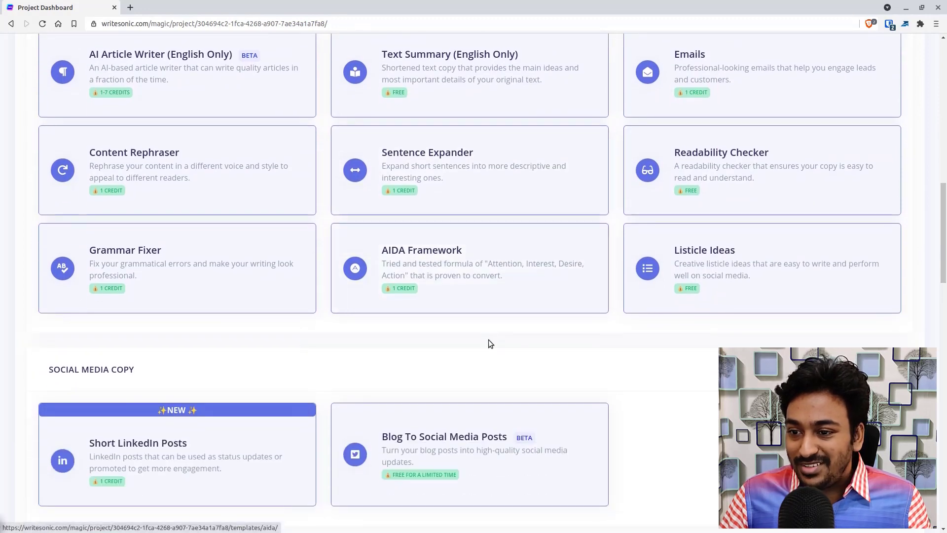
{"action": "scroll", "coordinate": [490, 342], "scroll_direction": "down", "scroll_amount": 10}
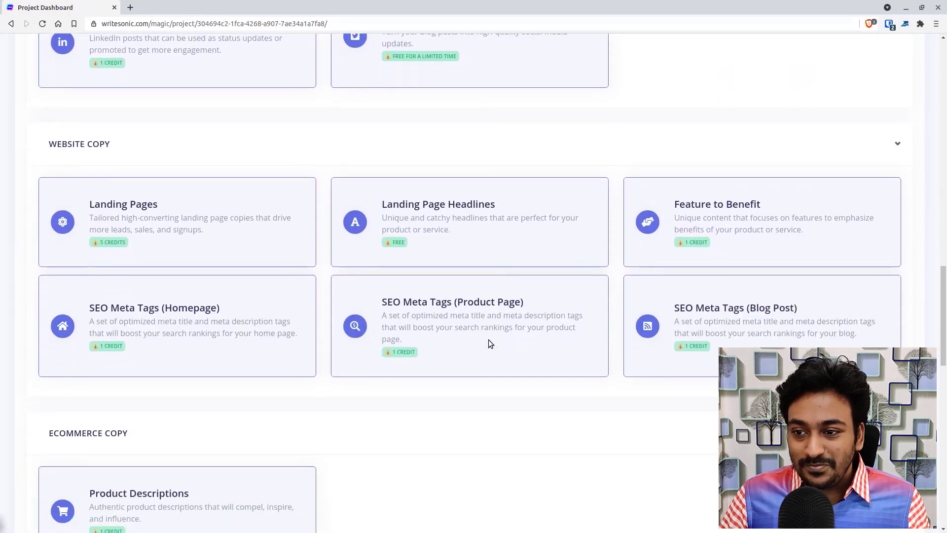
{"action": "scroll", "coordinate": [489, 343], "scroll_direction": "down", "scroll_amount": 4}
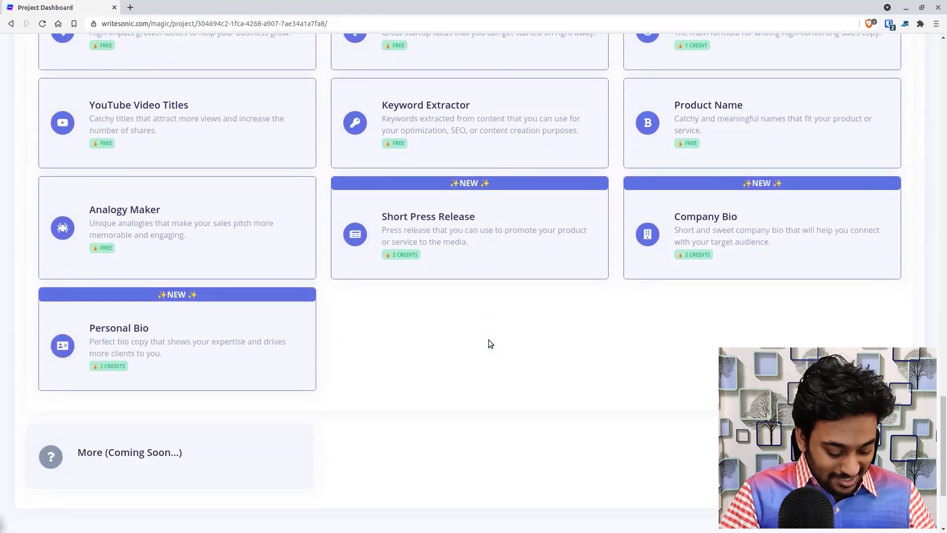
Search the project page for "blog" and open AI Article Writer under Writing Tools
{"action": "key", "text": "ctrl+f"}
{"action": "type", "text": "blog"}
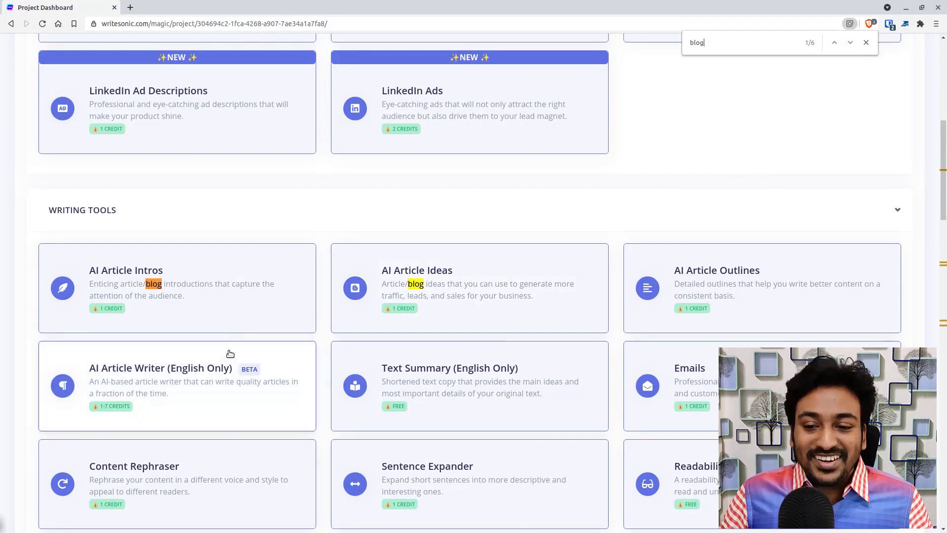
{"action": "left_click", "coordinate": [204, 366]}
{"action": "left_click", "coordinate": [865, 43]}
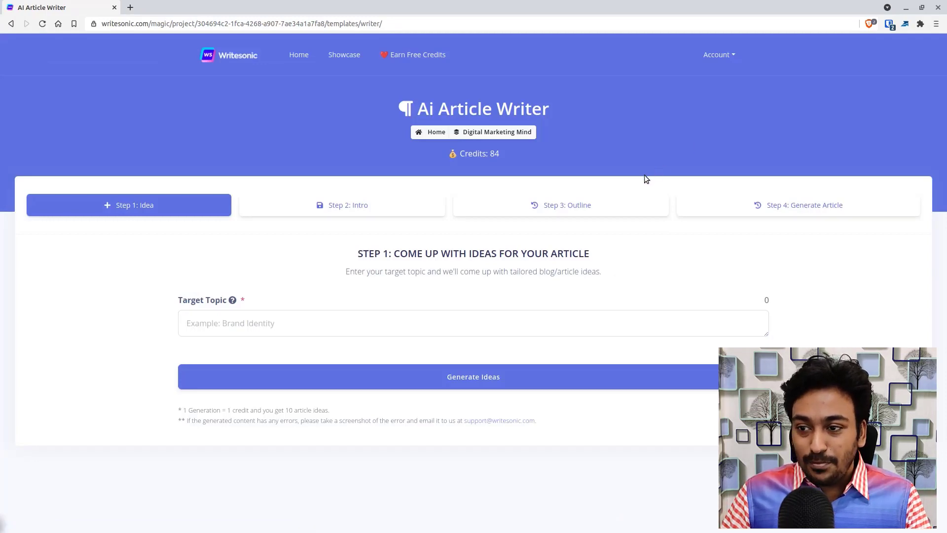
{"action": "left_click", "coordinate": [313, 317]}
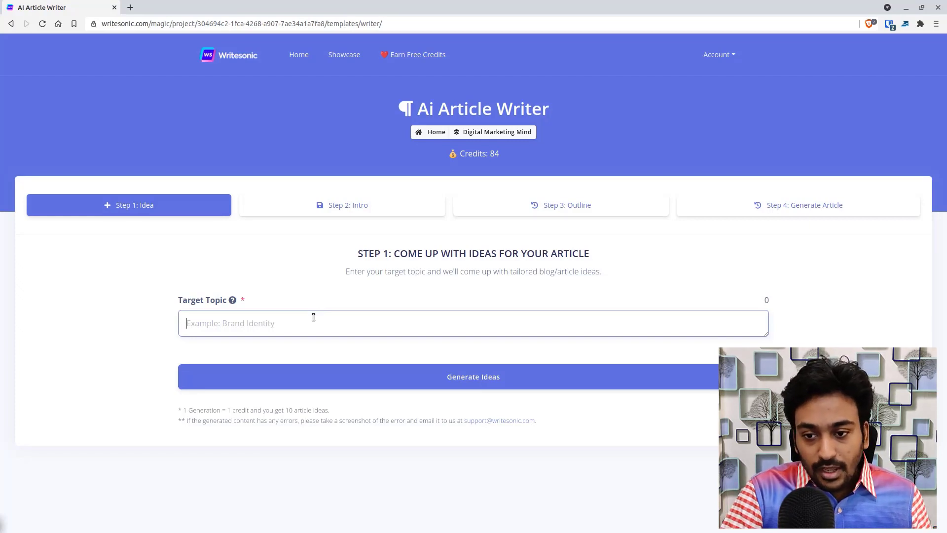
{"action": "type", "text": "Lose"}
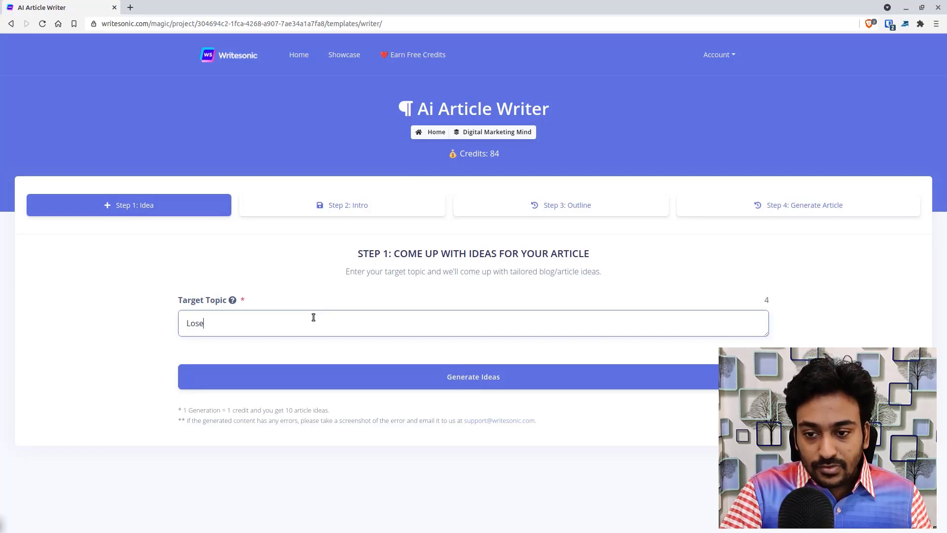
{"action": "type", "text": " weight"}
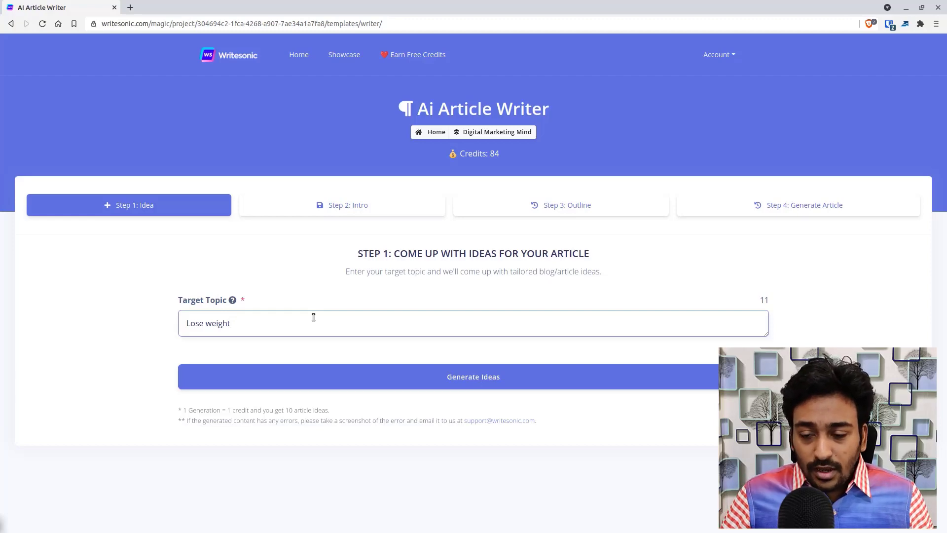
Replace the target topic with "How to do keyword research" and generate article ideas
{"action": "key", "text": "ctrl+shift+Left"}
{"action": "key", "text": "ctrl+shift+Left"}
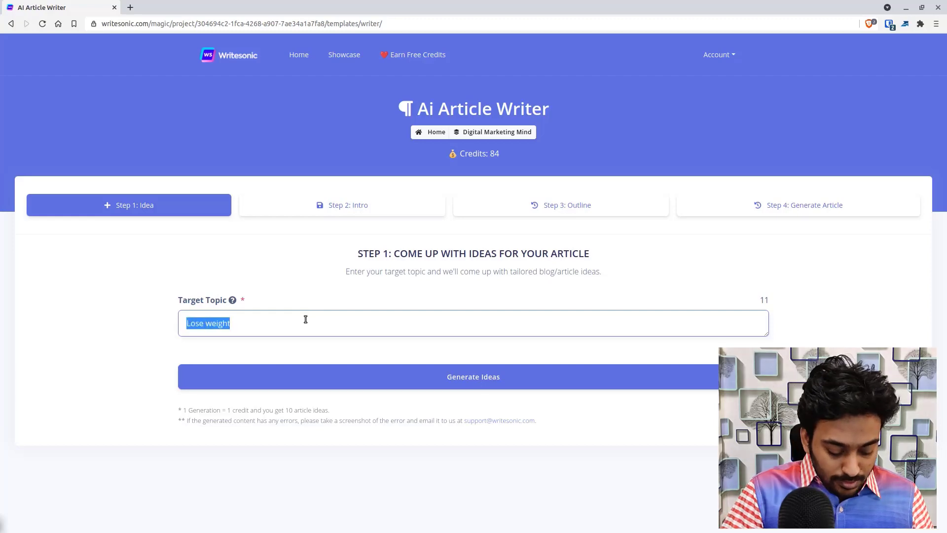
{"action": "type", "text": "How to "}
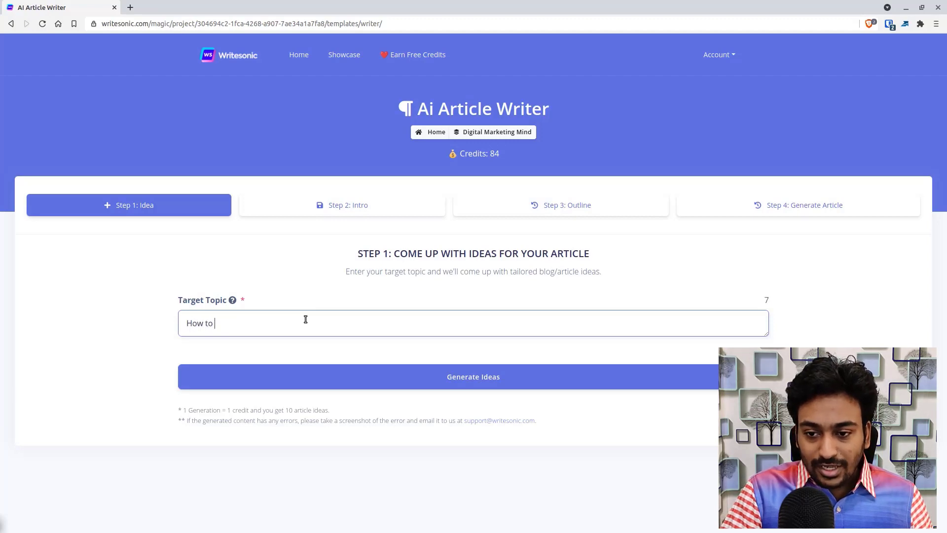
{"action": "type", "text": "keyword"}
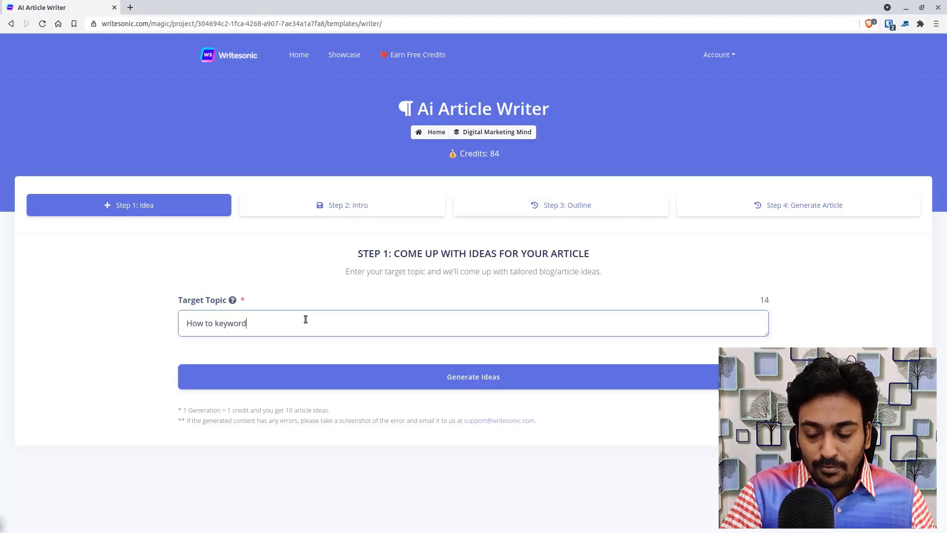
{"action": "type", "text": " research"}
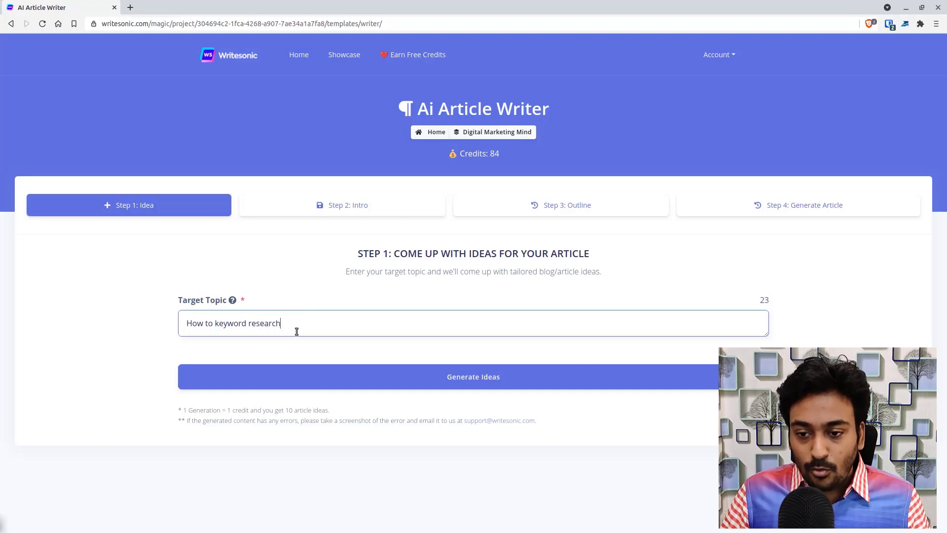
{"action": "left_click", "coordinate": [213, 323]}
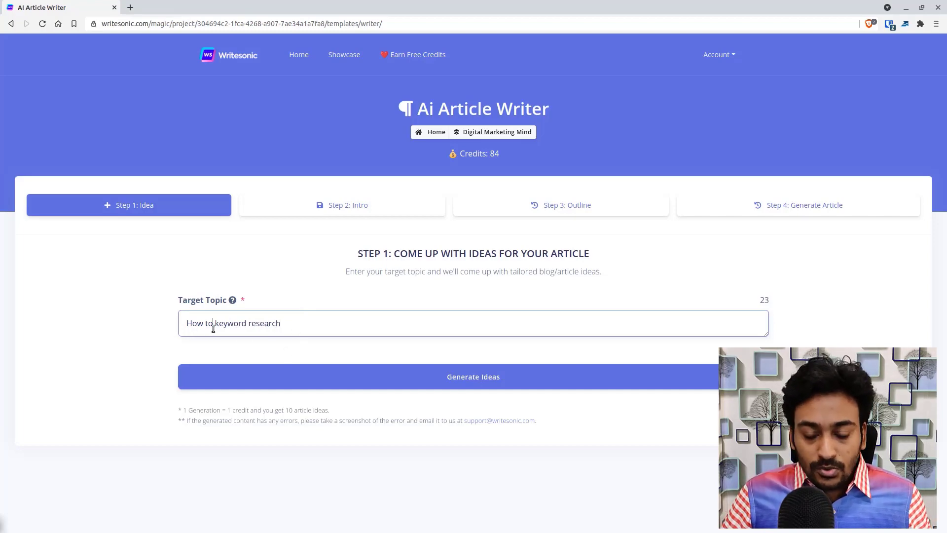
{"action": "type", "text": "do"}
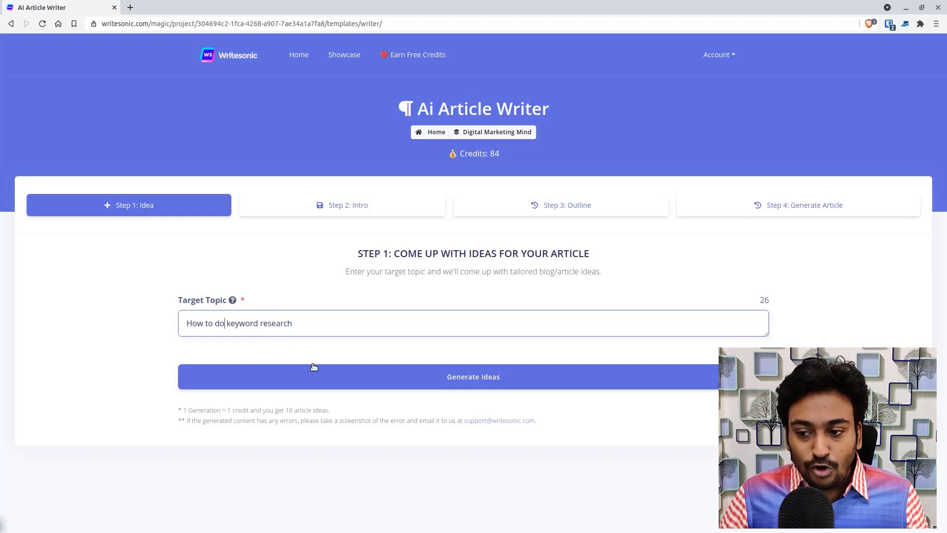
{"action": "left_click", "coordinate": [328, 375]}
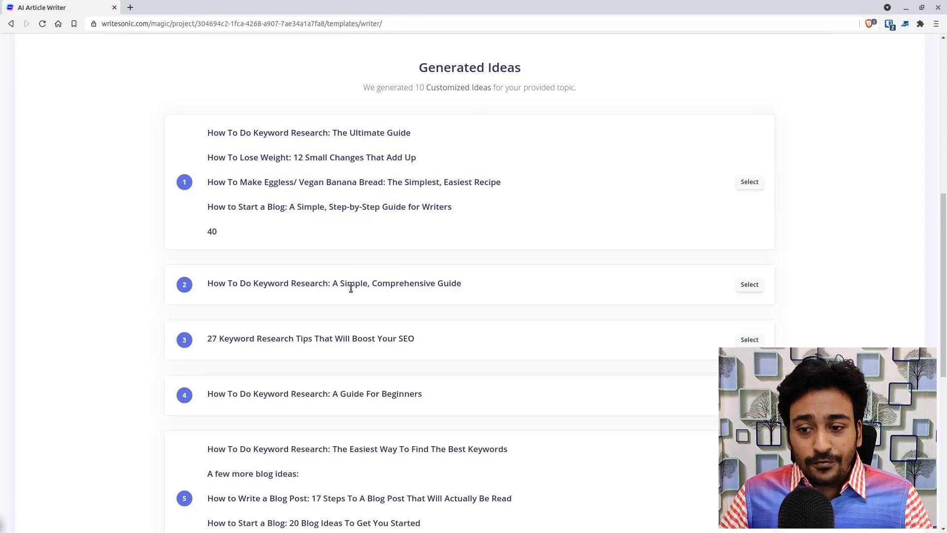
Review the generated ideas, select "How To Do Keyword Research: A Guide For Beginners", and proceed to the intro stage
{"action": "scroll", "coordinate": [350, 341], "scroll_direction": "down", "scroll_amount": 2}
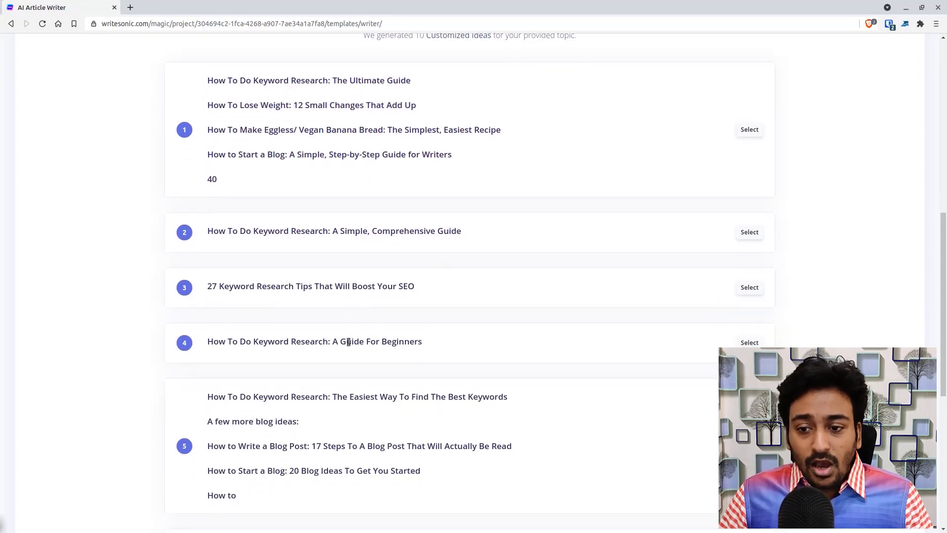
{"action": "scroll", "coordinate": [362, 347], "scroll_direction": "down", "scroll_amount": 3}
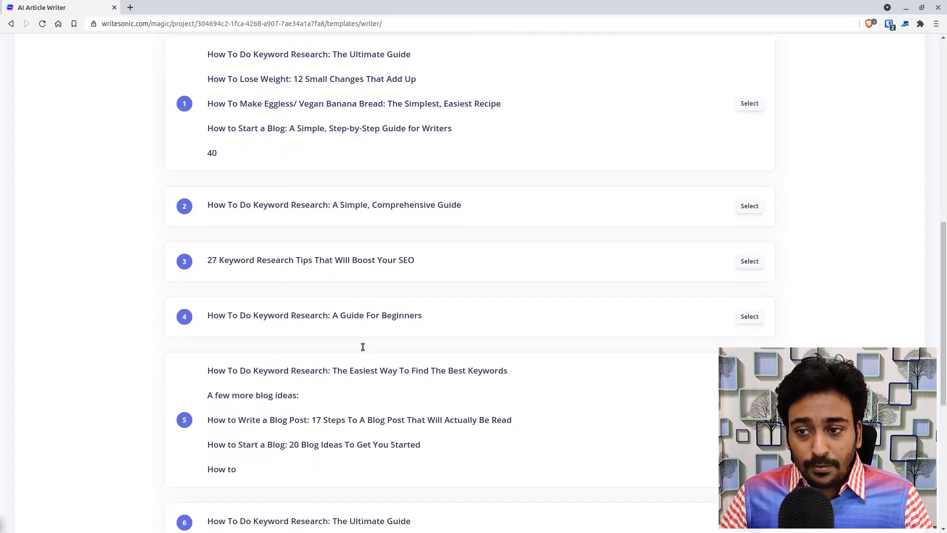
{"action": "scroll", "coordinate": [398, 266], "scroll_direction": "down", "scroll_amount": 5}
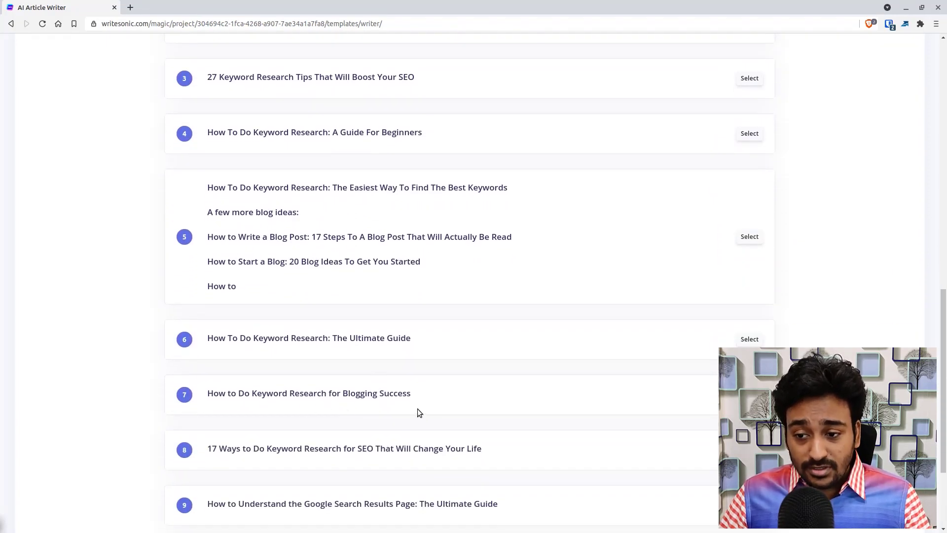
{"action": "scroll", "coordinate": [417, 412], "scroll_direction": "down", "scroll_amount": 5}
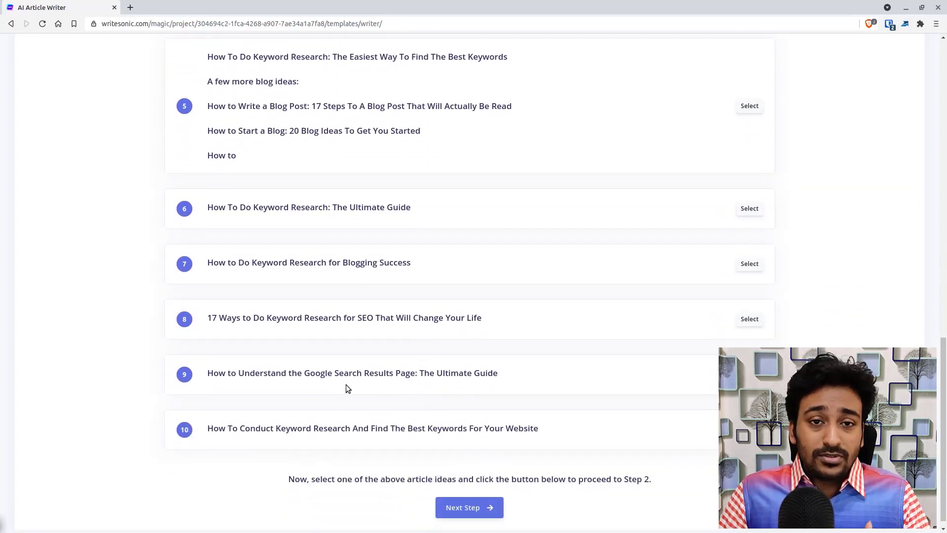
{"action": "scroll", "coordinate": [346, 388], "scroll_direction": "up", "scroll_amount": 8}
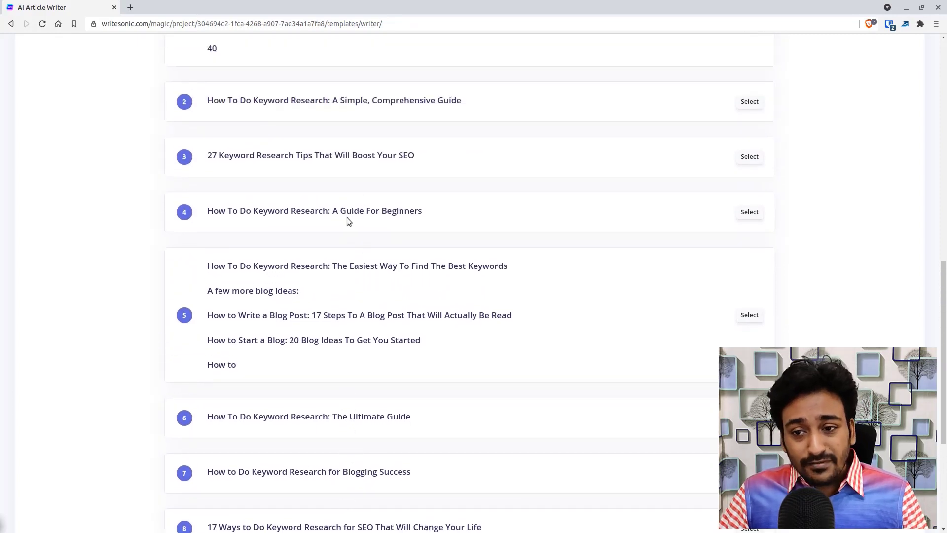
{"action": "left_click", "coordinate": [747, 213]}
{"action": "scroll", "coordinate": [616, 237], "scroll_direction": "down", "scroll_amount": 8}
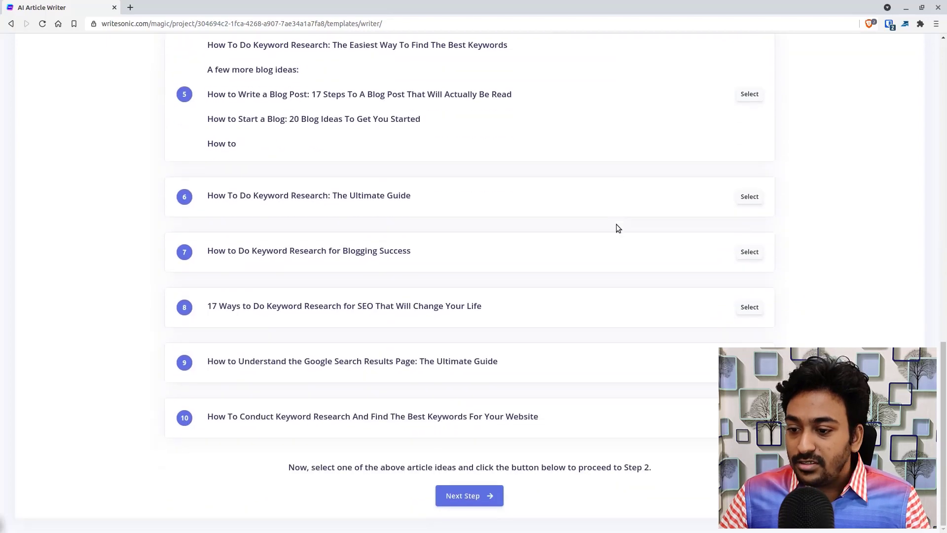
{"action": "left_click", "coordinate": [462, 498]}
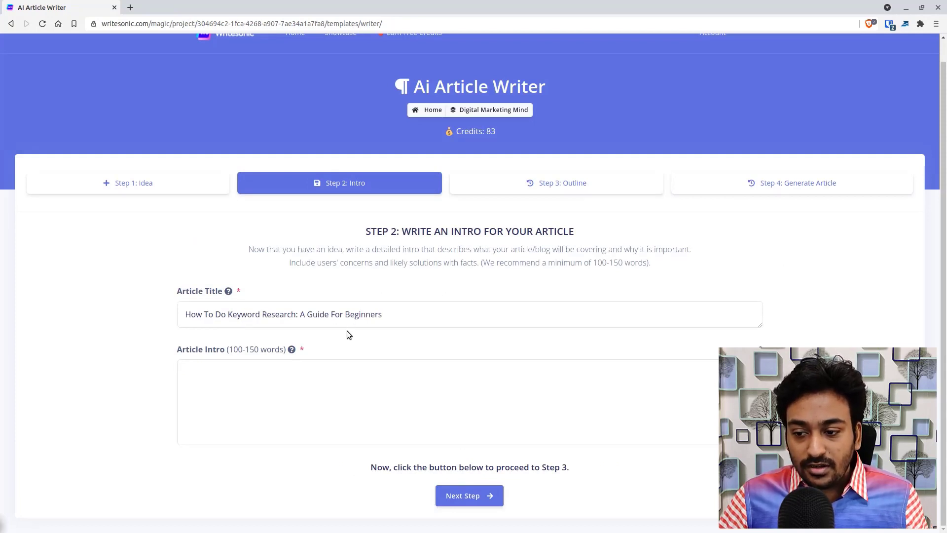
Open the Digital Marketing Mind project in a separate tab and copy the article title from the intro stage
{"action": "left_click", "coordinate": [308, 389]}
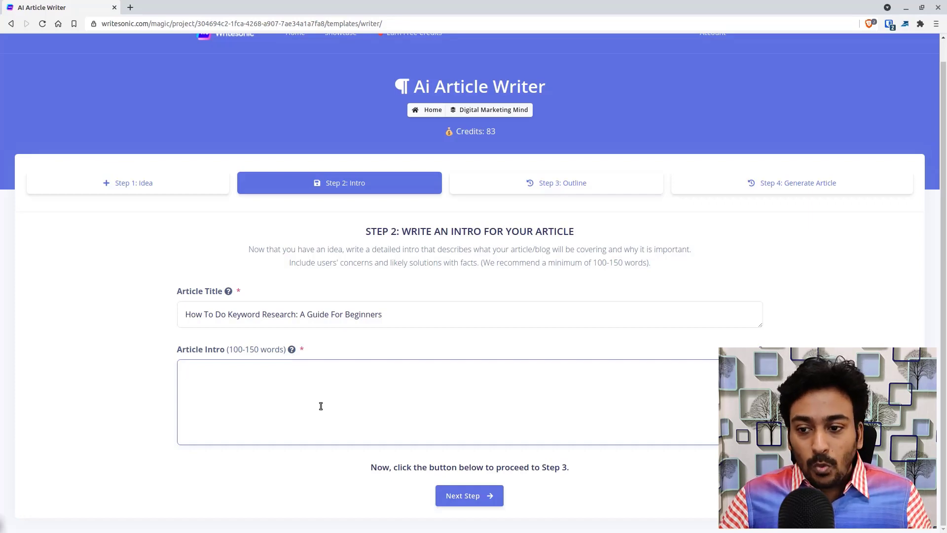
{"action": "scroll", "coordinate": [401, 298], "scroll_direction": "up", "scroll_amount": 1}
{"action": "right_click", "coordinate": [493, 138]}
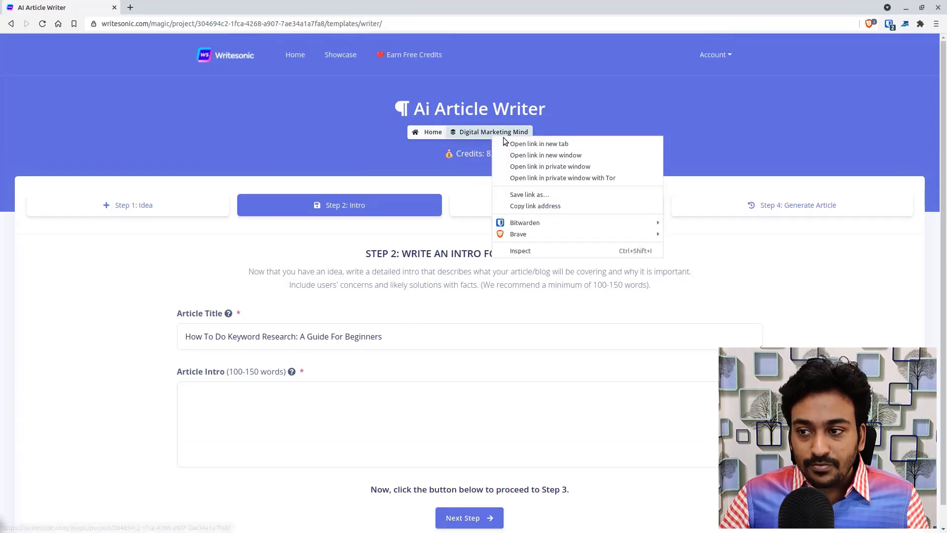
{"action": "left_click", "coordinate": [505, 143]}
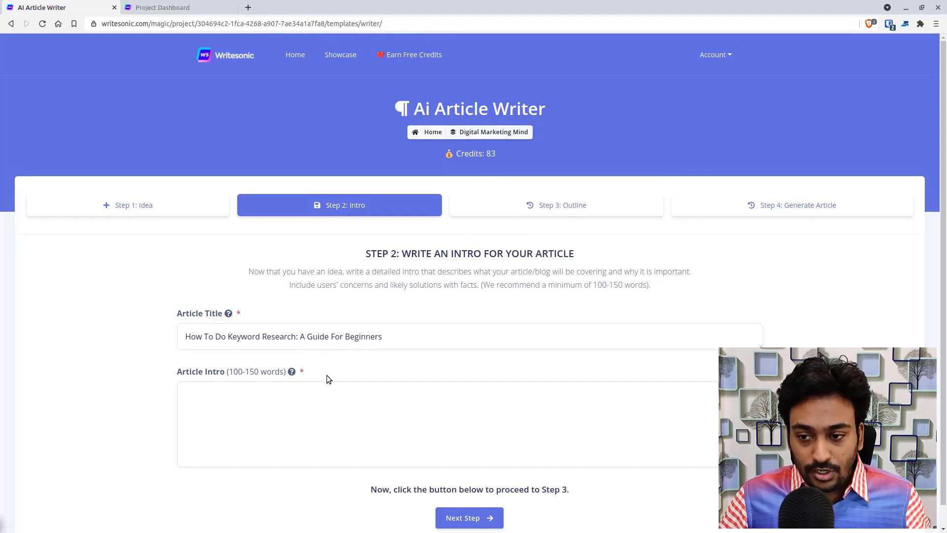
{"action": "left_click", "coordinate": [383, 336]}
{"action": "key", "text": "ctrl+a"}
{"action": "key", "text": "ctrl+c"}
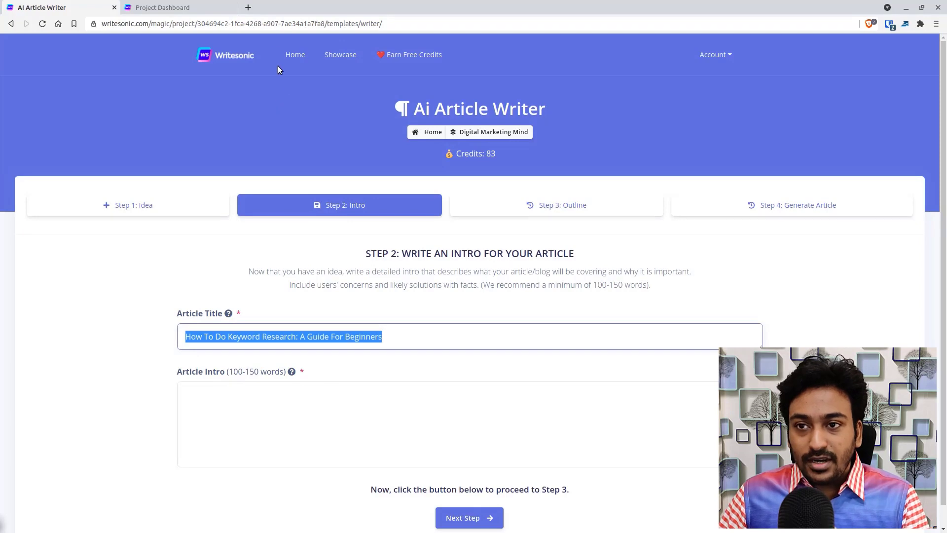
Open AI Article Intros from the project page and generate blog intros for "How To Do Keyword Research: A Guide For Beginners"
{"action": "left_click", "coordinate": [195, 7]}
{"action": "scroll", "coordinate": [220, 265], "scroll_direction": "down", "scroll_amount": 10}
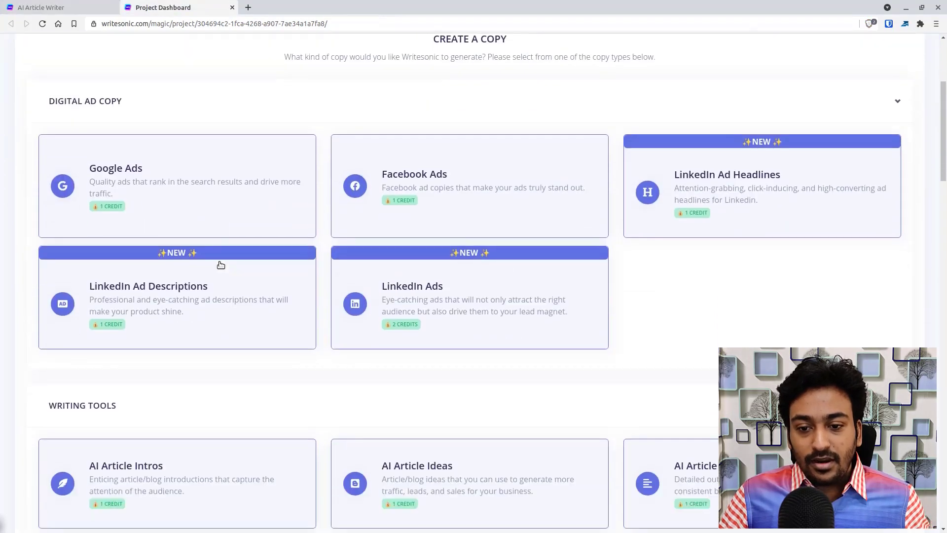
{"action": "left_click", "coordinate": [193, 230]}
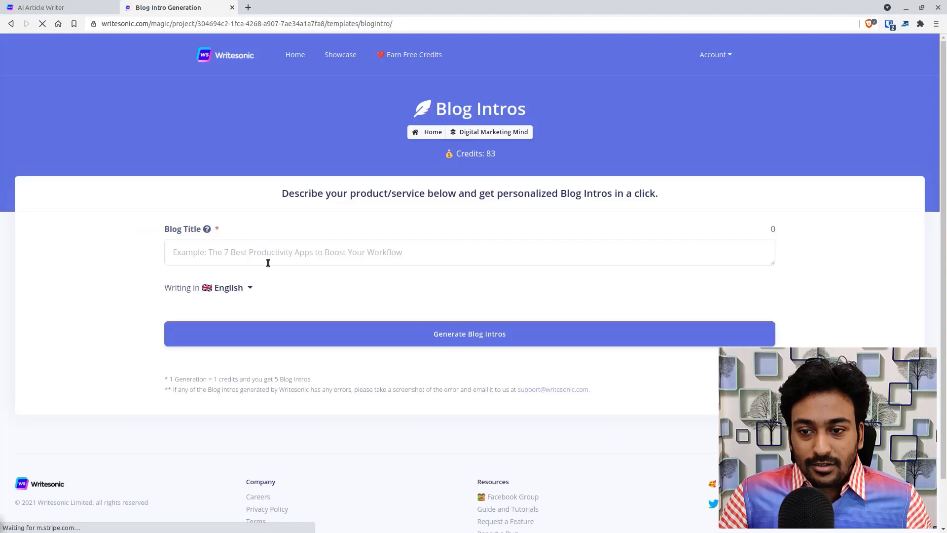
{"action": "left_click", "coordinate": [266, 260]}
{"action": "key", "text": "ctrl+v"}
{"action": "left_click", "coordinate": [301, 334]}
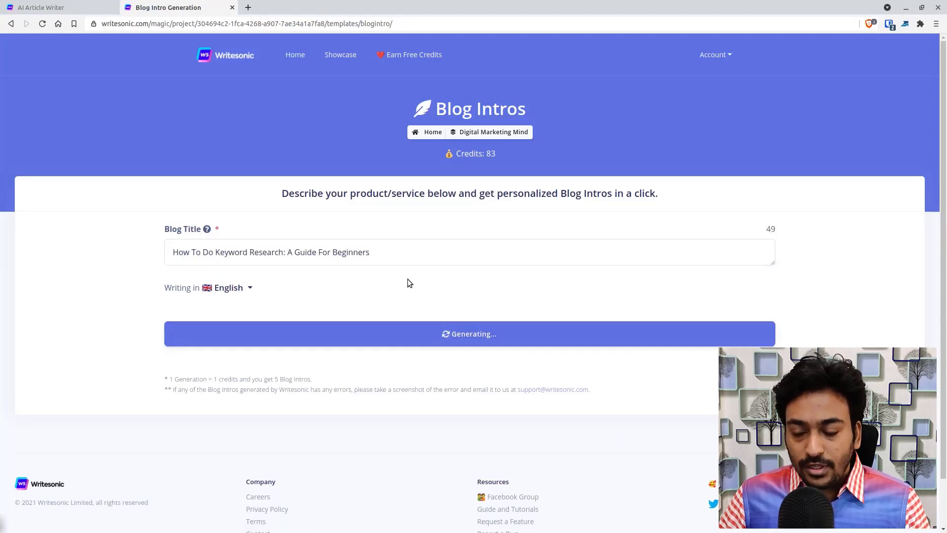
Review the generated blog intros and copy the second one into the Article Intro field of AI Article Writer
{"action": "left_click", "coordinate": [42, 7]}
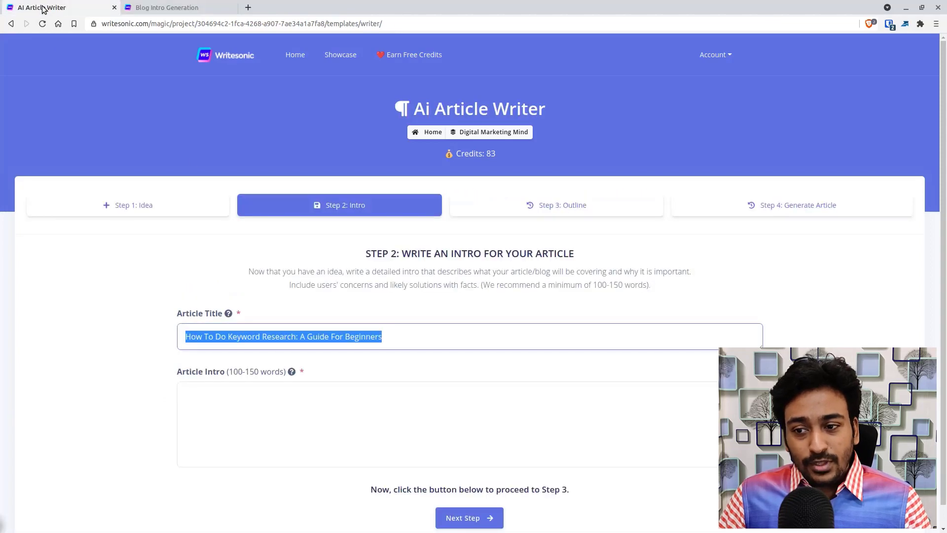
{"action": "scroll", "coordinate": [176, 229], "scroll_direction": "down", "scroll_amount": 1}
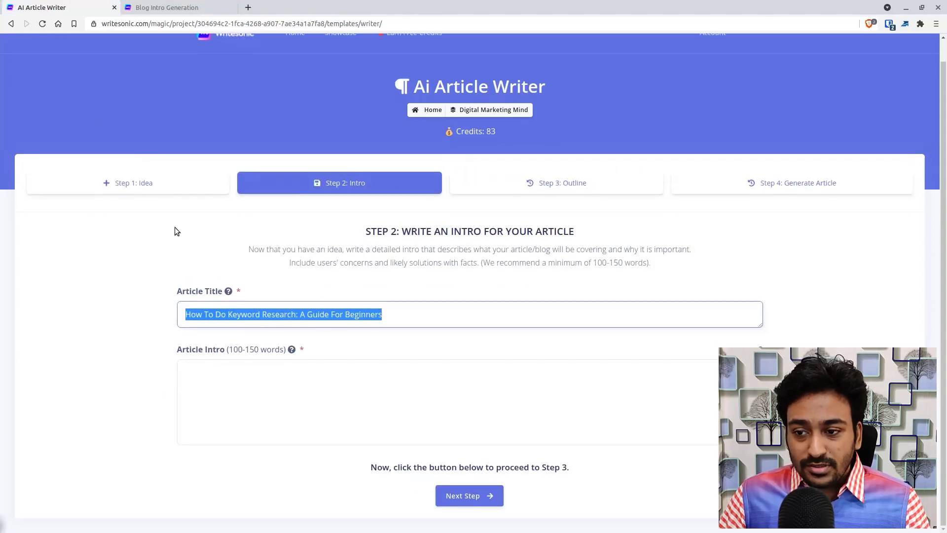
{"action": "left_click", "coordinate": [353, 406]}
{"action": "left_click", "coordinate": [186, 5]}
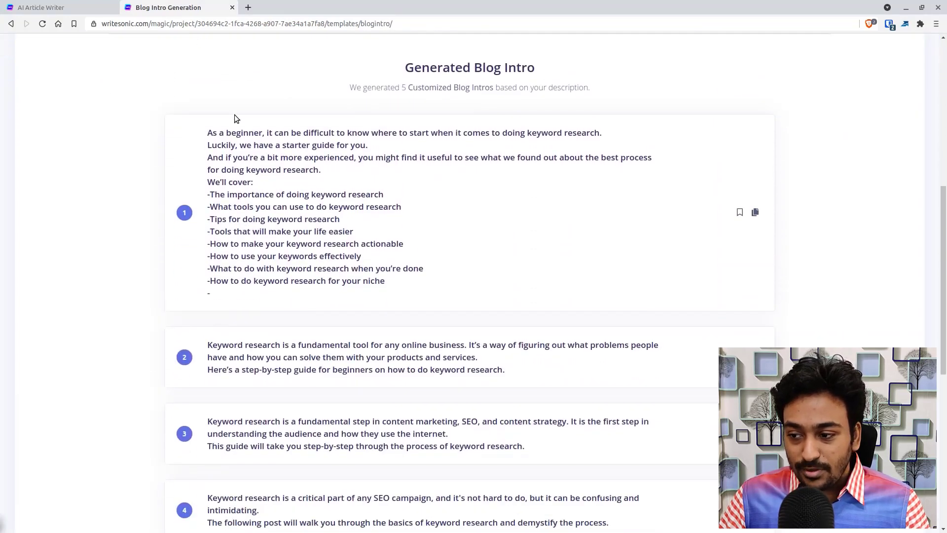
{"action": "scroll", "coordinate": [235, 115], "scroll_direction": "down", "scroll_amount": 3}
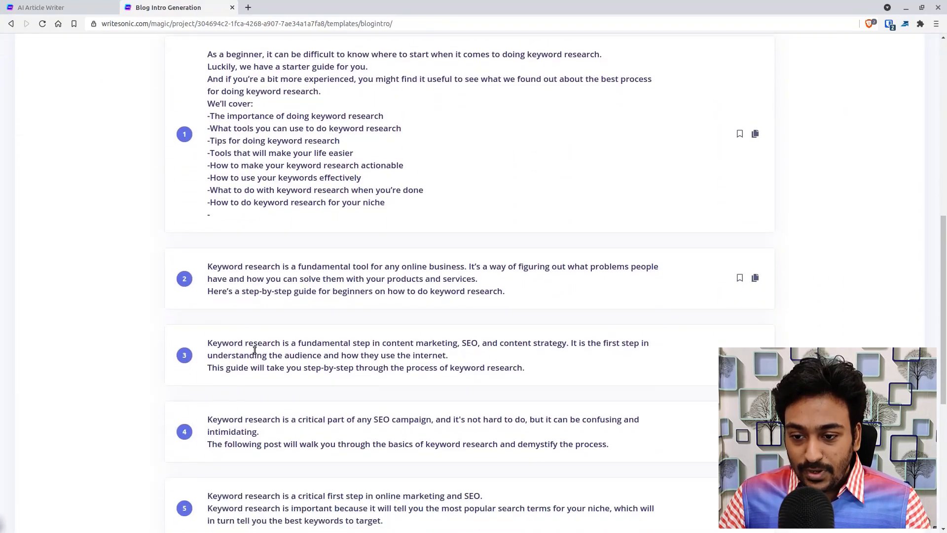
{"action": "scroll", "coordinate": [254, 350], "scroll_direction": "down", "scroll_amount": 3}
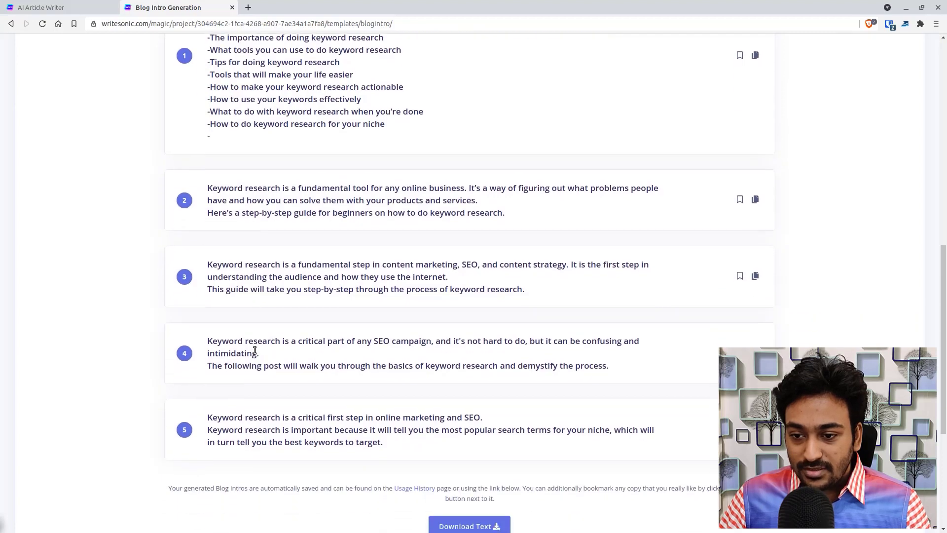
{"action": "scroll", "coordinate": [255, 350], "scroll_direction": "down", "scroll_amount": 1}
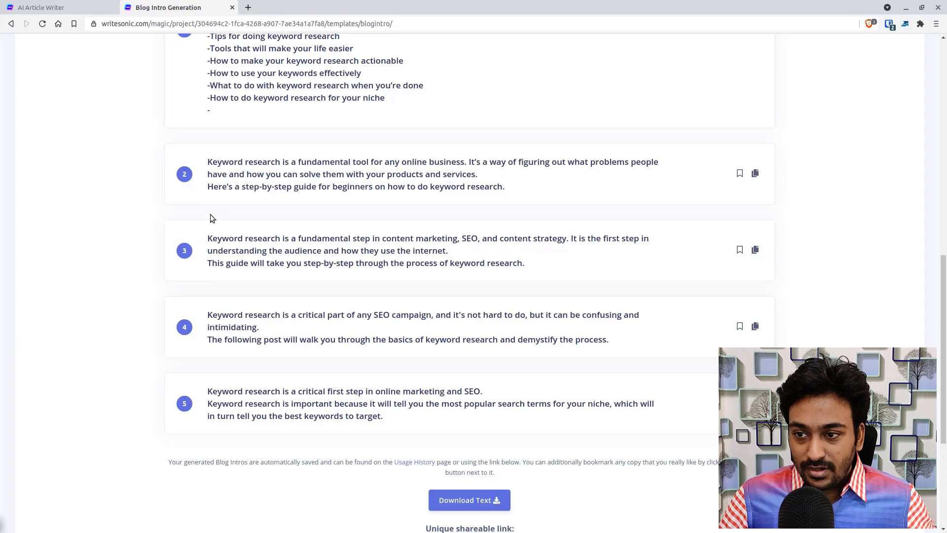
{"action": "left_click_drag", "start_coordinate": [208, 154], "coordinate": [496, 187]}
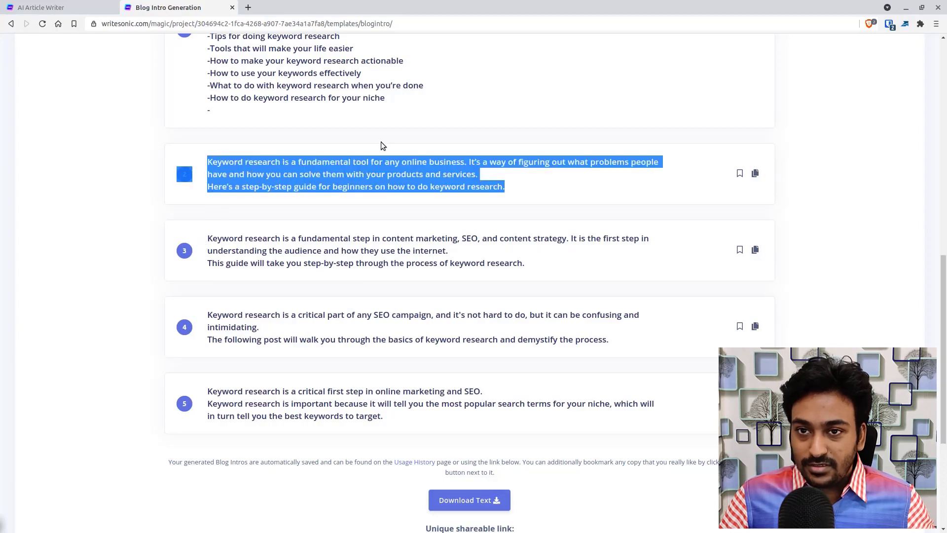
{"action": "key", "text": "ctrl+c"}
{"action": "left_click", "coordinate": [74, 7]}
{"action": "left_click", "coordinate": [387, 393]}
{"action": "key", "text": "ctrl+v"}
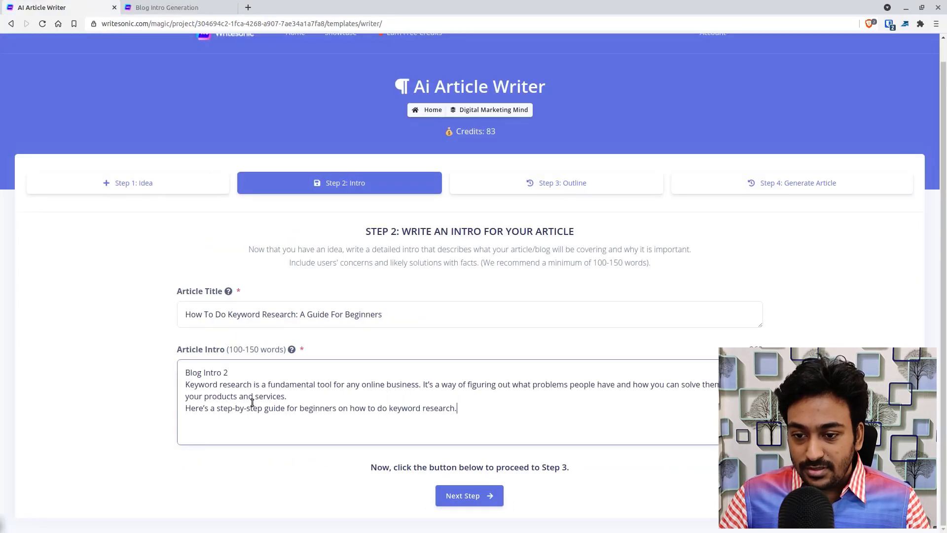
Remove the "Blog Intro 2" label and the line break before "Here's a step-by-step guide", and proceed to the outline stage
{"action": "left_click_drag", "start_coordinate": [187, 382], "coordinate": [181, 365]}
{"action": "key", "text": "BackSpace"}
{"action": "left_click", "coordinate": [186, 396]}
{"action": "key", "text": "BackSpace"}
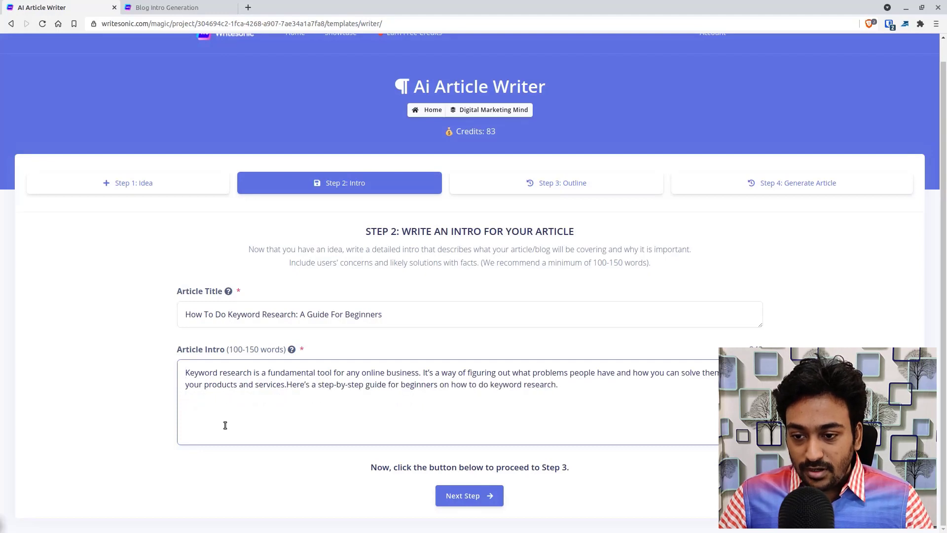
{"action": "left_click", "coordinate": [487, 499]}
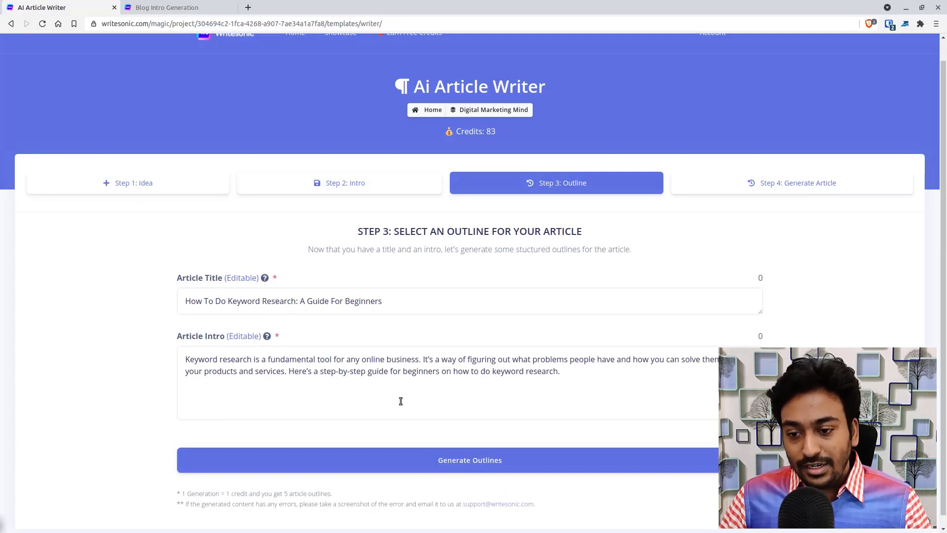
Generate article outlines and proceed to the article generation stage with the fifth outline, which includes "Keyword Research Methods"
{"action": "scroll", "coordinate": [400, 401], "scroll_direction": "down", "scroll_amount": 1}
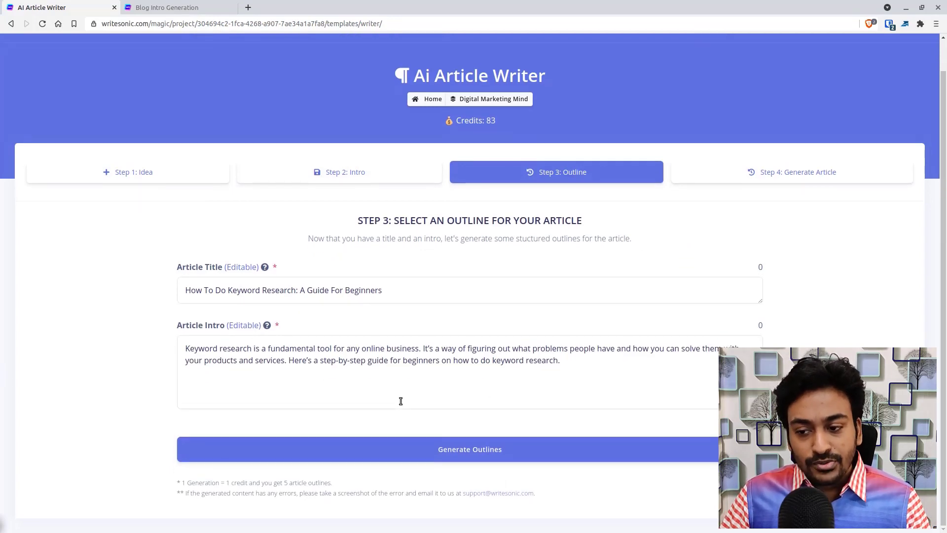
{"action": "left_click", "coordinate": [501, 455]}
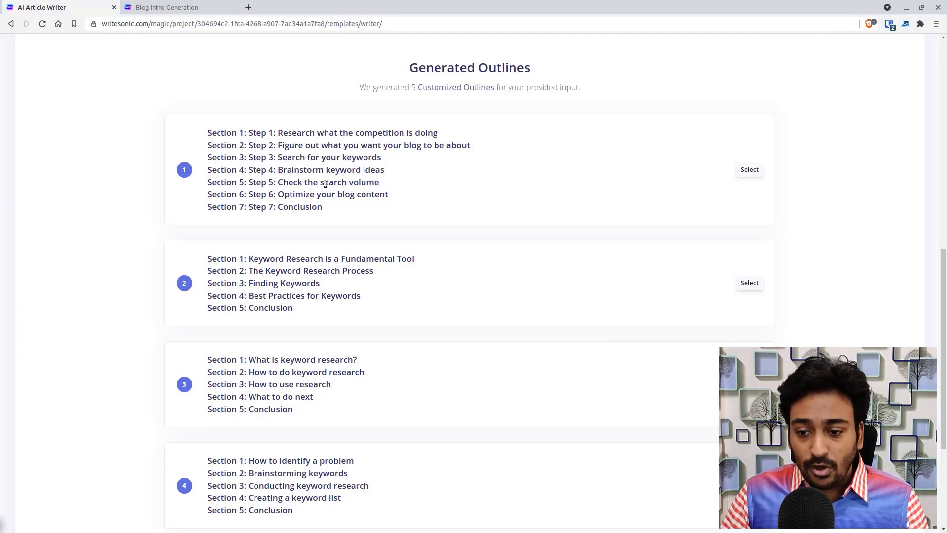
{"action": "scroll", "coordinate": [326, 182], "scroll_direction": "down", "scroll_amount": 2}
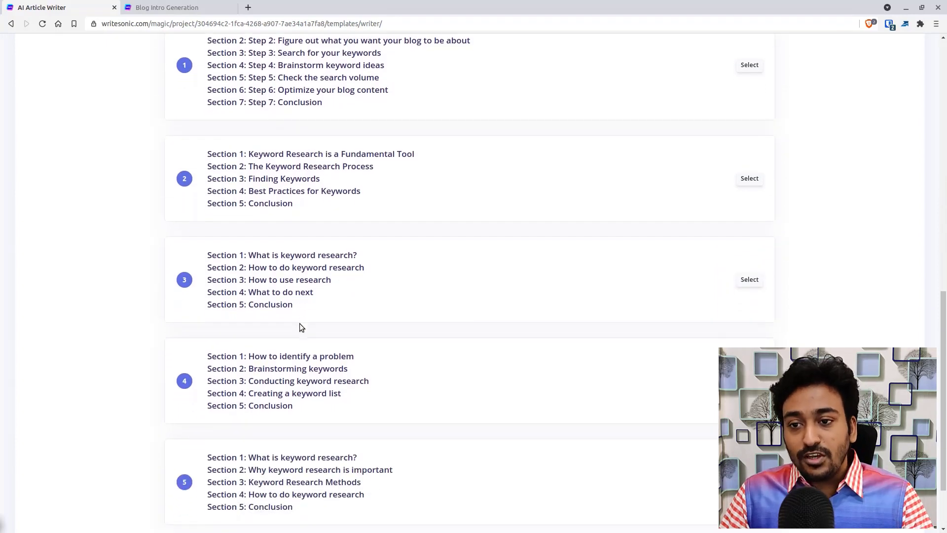
{"action": "scroll", "coordinate": [300, 325], "scroll_direction": "down", "scroll_amount": 2}
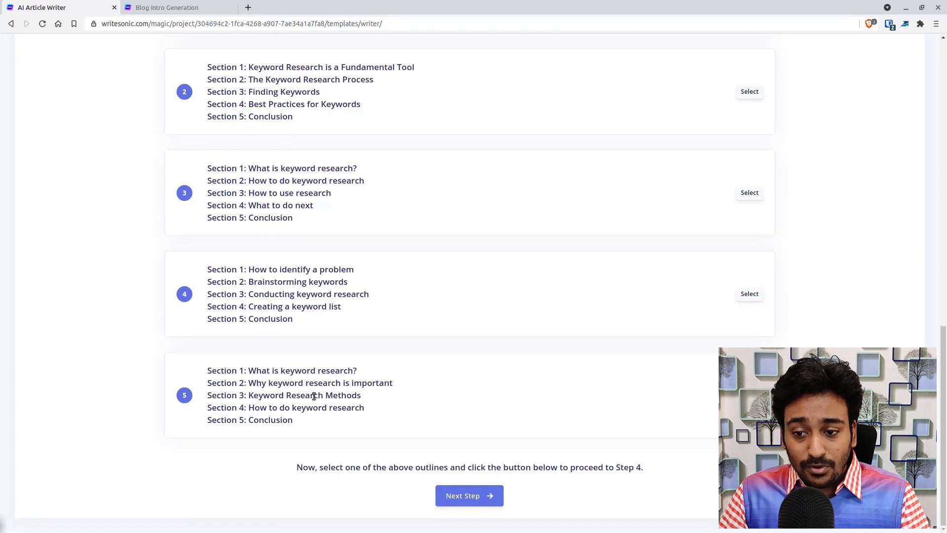
{"action": "left_click", "coordinate": [459, 495]}
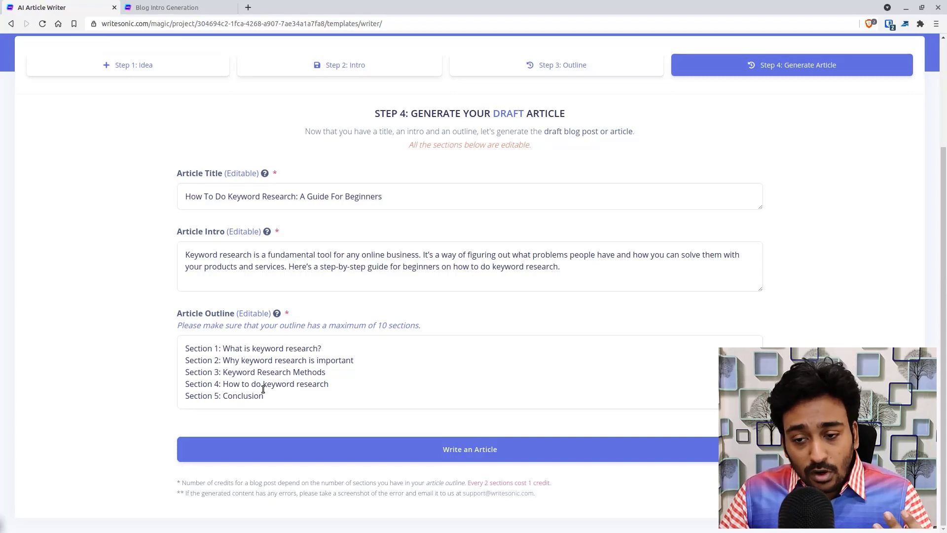
Generate the draft article from the title, intro and five-section outline
{"action": "left_click", "coordinate": [368, 447]}
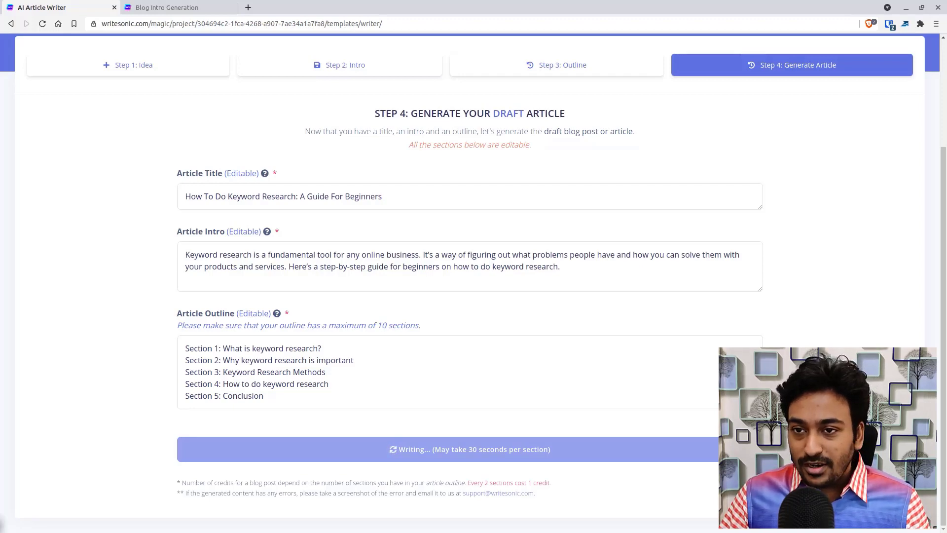
{"action": "scroll", "coordinate": [474, 282], "scroll_direction": "up", "scroll_amount": 1}
{"action": "scroll", "coordinate": [474, 283], "scroll_direction": "down", "scroll_amount": 1}
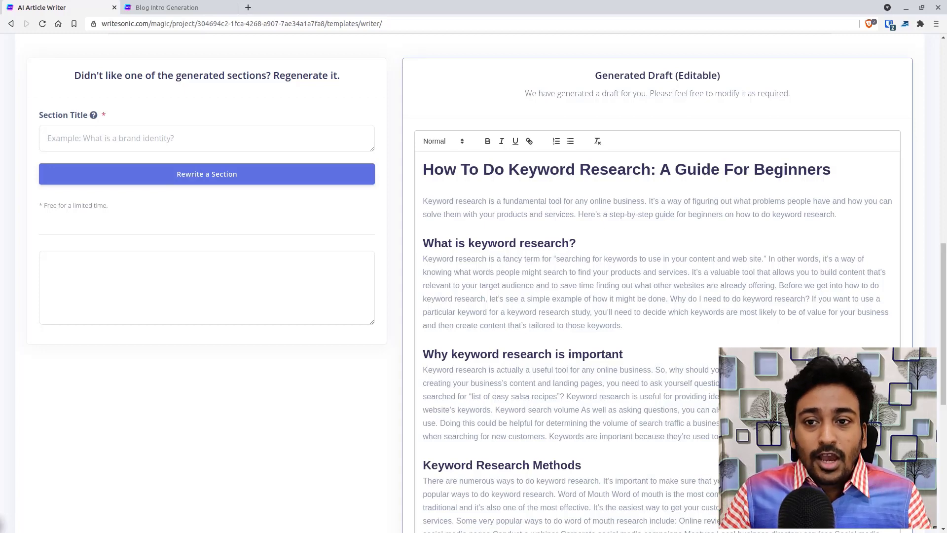
Examine the generated draft against its outline, reading each section from "What is keyword research?" through "Conclusion"
{"action": "scroll", "coordinate": [252, 211], "scroll_direction": "up", "scroll_amount": 3}
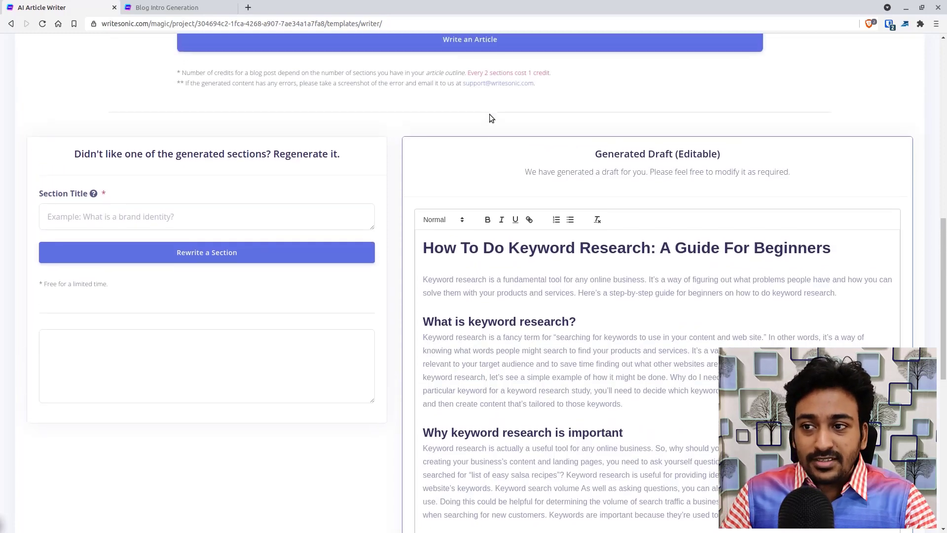
{"action": "scroll", "coordinate": [489, 114], "scroll_direction": "up", "scroll_amount": 1}
{"action": "scroll", "coordinate": [489, 114], "scroll_direction": "up", "scroll_amount": 5}
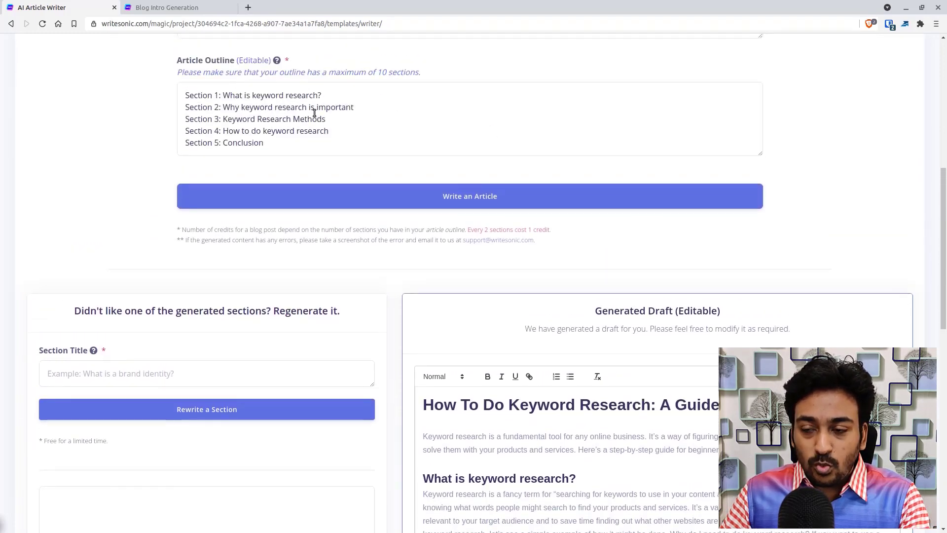
{"action": "scroll", "coordinate": [375, 132], "scroll_direction": "down", "scroll_amount": 6}
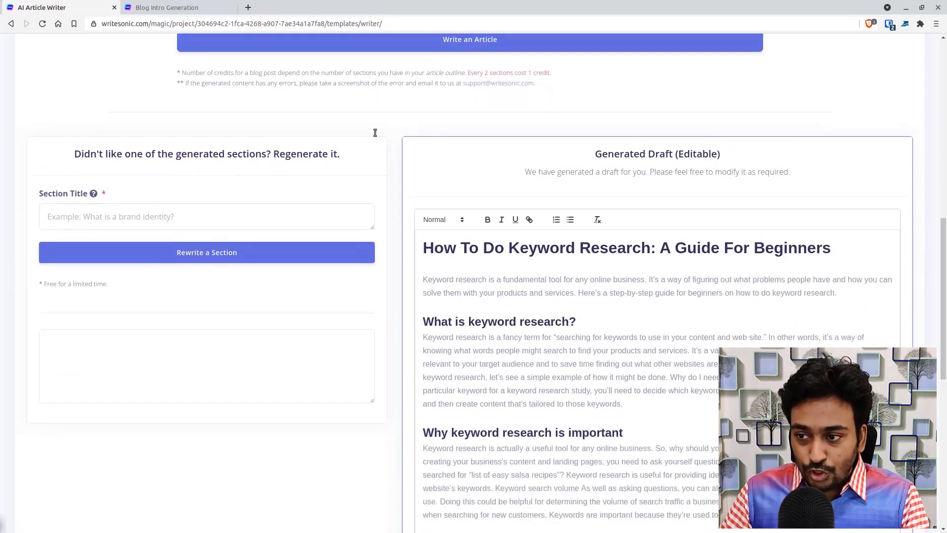
{"action": "scroll", "coordinate": [374, 132], "scroll_direction": "down", "scroll_amount": 5}
{"action": "scroll", "coordinate": [374, 132], "scroll_direction": "up", "scroll_amount": 2}
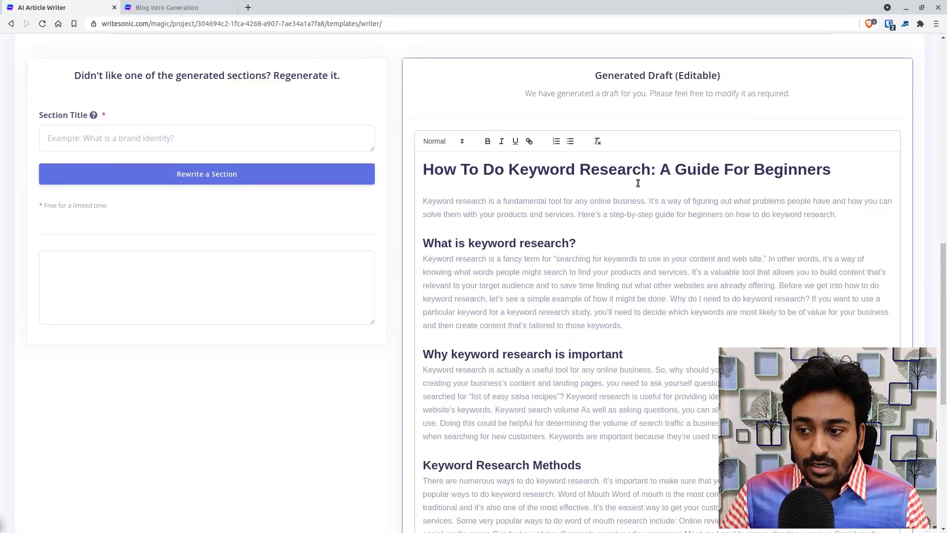
{"action": "scroll", "coordinate": [504, 179], "scroll_direction": "down", "scroll_amount": 8}
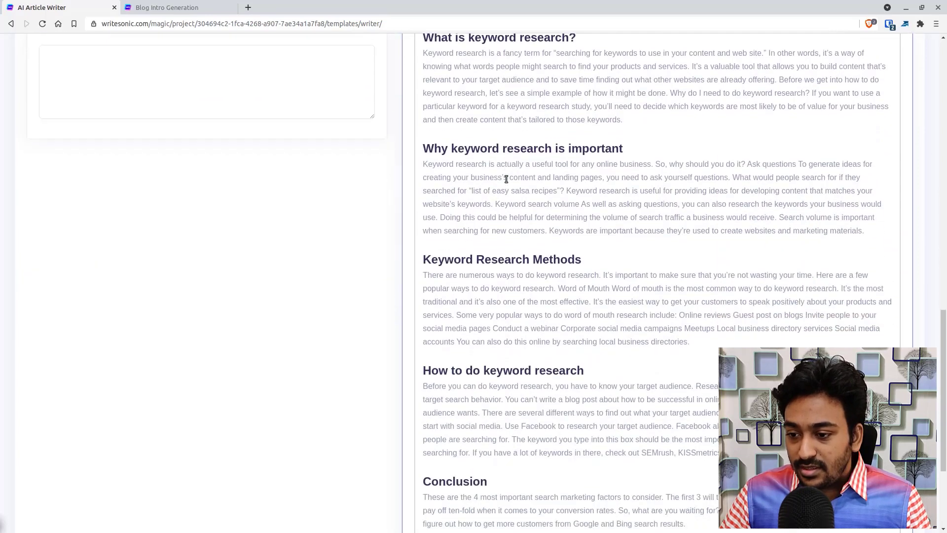
{"action": "scroll", "coordinate": [506, 179], "scroll_direction": "down", "scroll_amount": 6}
{"action": "scroll", "coordinate": [569, 395], "scroll_direction": "up", "scroll_amount": 5}
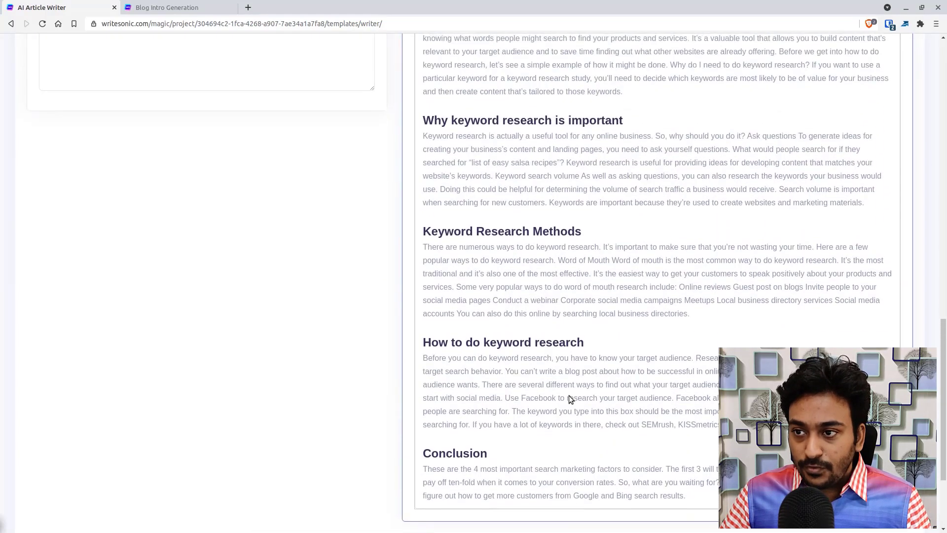
{"action": "scroll", "coordinate": [569, 395], "scroll_direction": "up", "scroll_amount": 8}
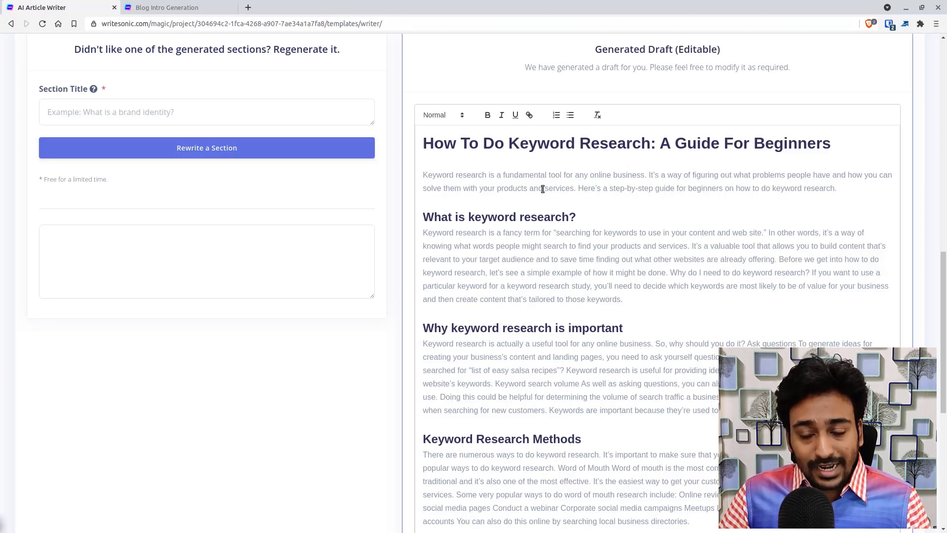
{"action": "scroll", "coordinate": [542, 188], "scroll_direction": "down", "scroll_amount": 1}
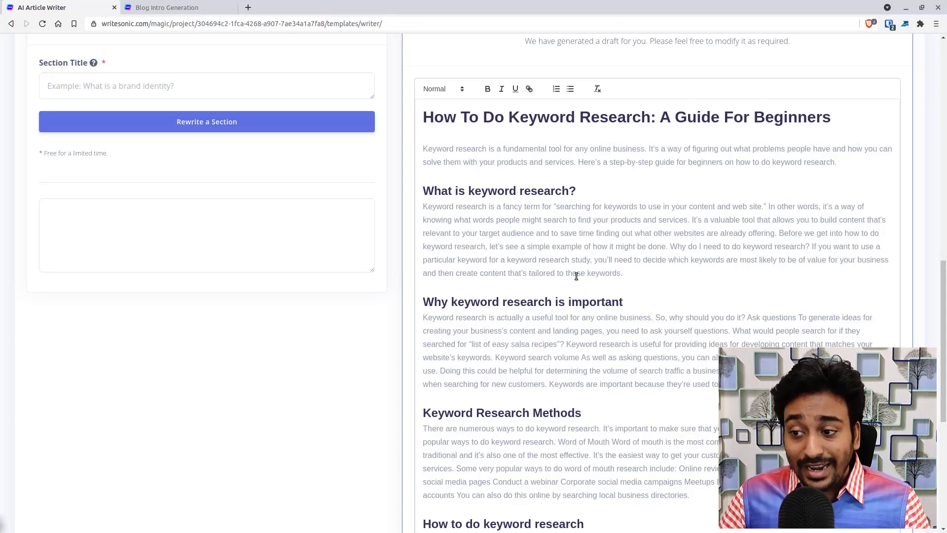
{"action": "scroll", "coordinate": [644, 274], "scroll_direction": "down", "scroll_amount": 1}
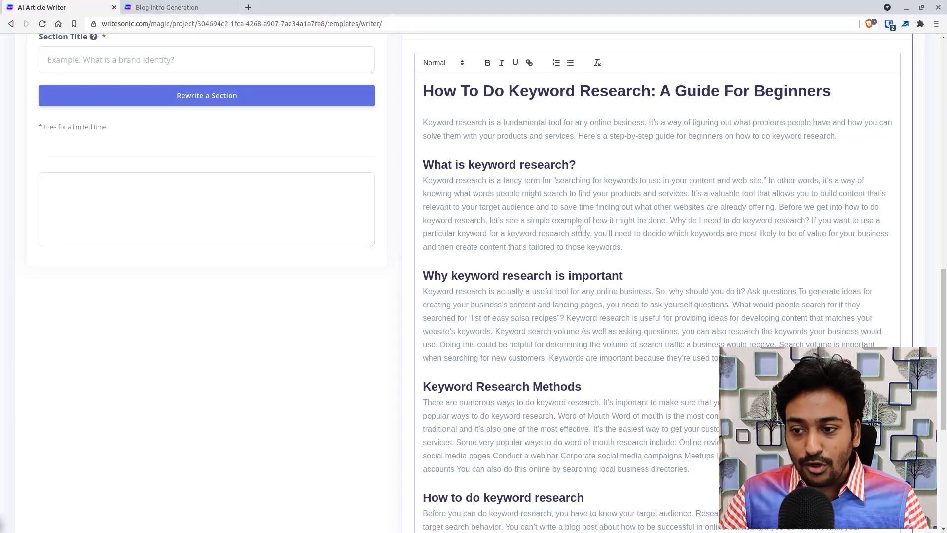
{"action": "scroll", "coordinate": [493, 241], "scroll_direction": "down", "scroll_amount": 3}
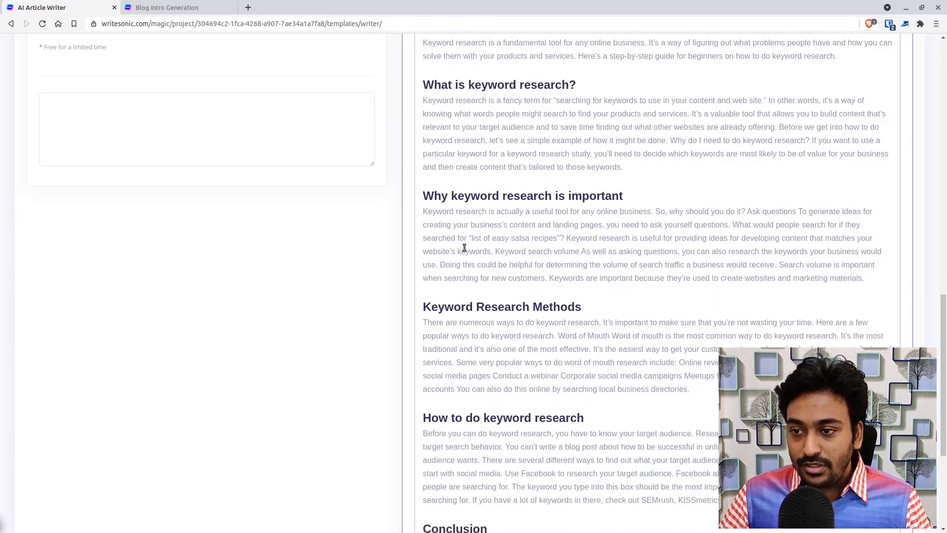
{"action": "scroll", "coordinate": [464, 248], "scroll_direction": "down", "scroll_amount": 2}
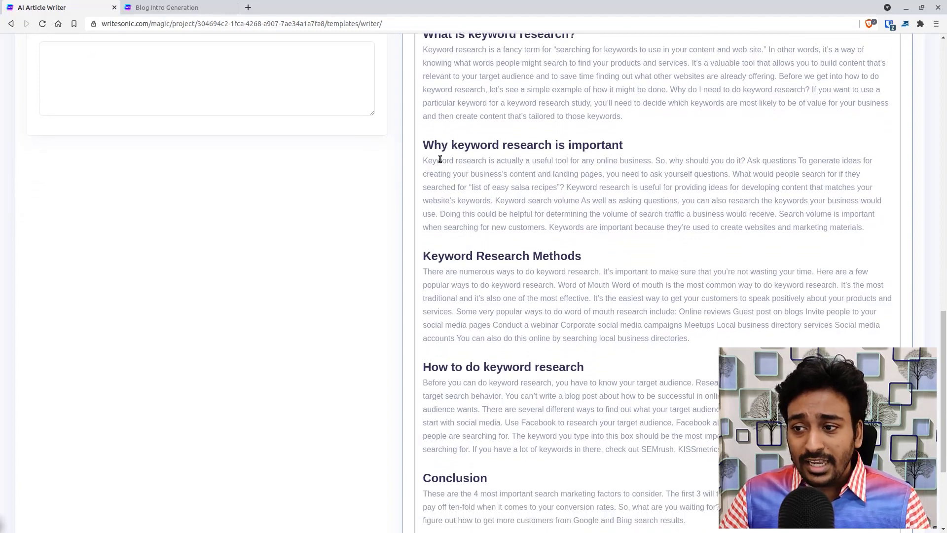
Regenerate the section titled "Why keyword research is important", reusing its heading from the draft as the section title
{"action": "scroll", "coordinate": [499, 173], "scroll_direction": "down", "scroll_amount": 1}
{"action": "scroll", "coordinate": [498, 174], "scroll_direction": "down", "scroll_amount": 1}
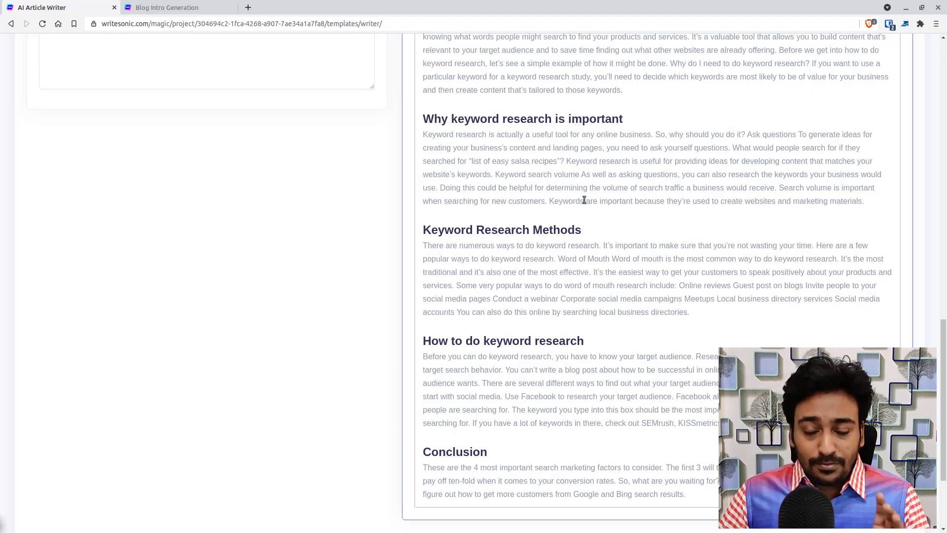
{"action": "scroll", "coordinate": [584, 198], "scroll_direction": "up", "scroll_amount": 2}
{"action": "double_click", "coordinate": [536, 173]}
{"action": "left_click", "coordinate": [536, 173]}
{"action": "key", "text": "ctrl+c"}
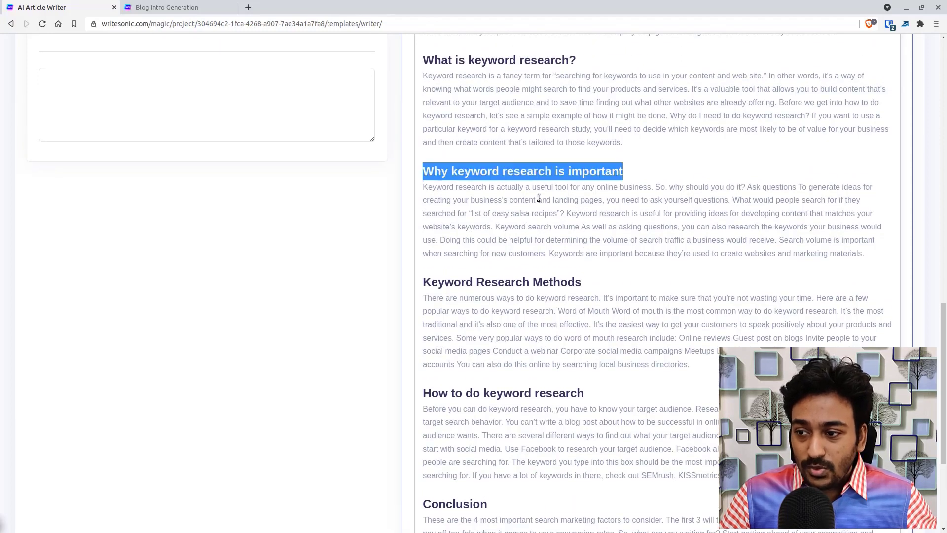
{"action": "scroll", "coordinate": [535, 259], "scroll_direction": "up", "scroll_amount": 5}
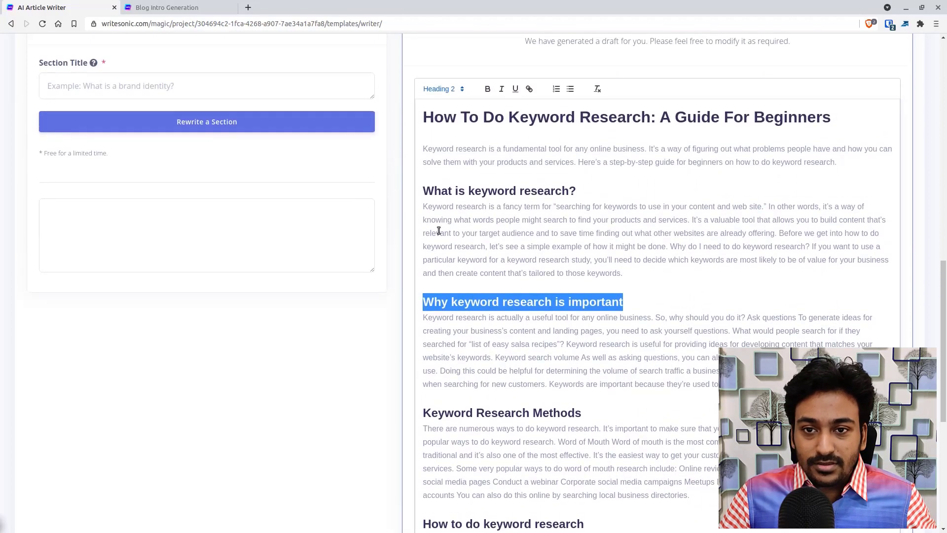
{"action": "left_click", "coordinate": [163, 88]}
{"action": "key", "text": "ctrl+v"}
{"action": "key", "text": "BackSpace"}
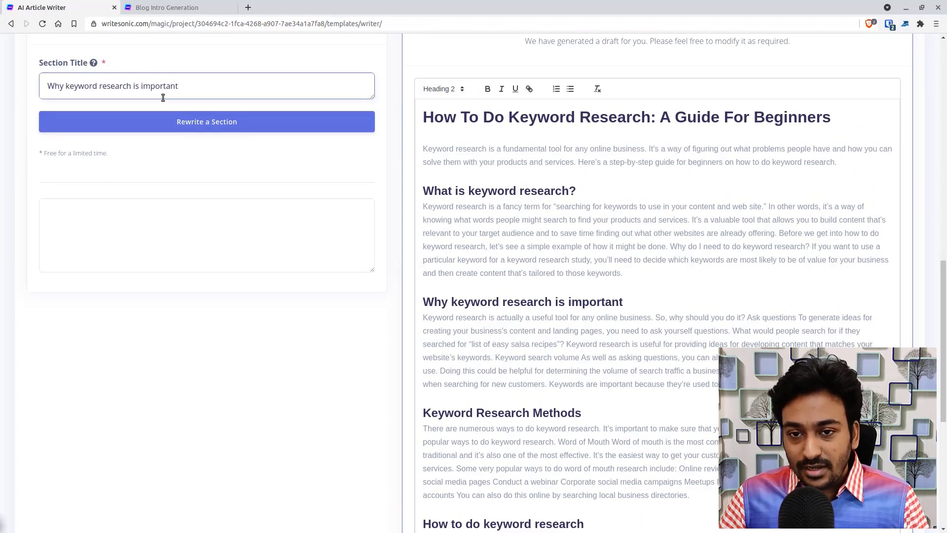
{"action": "left_click", "coordinate": [191, 121]}
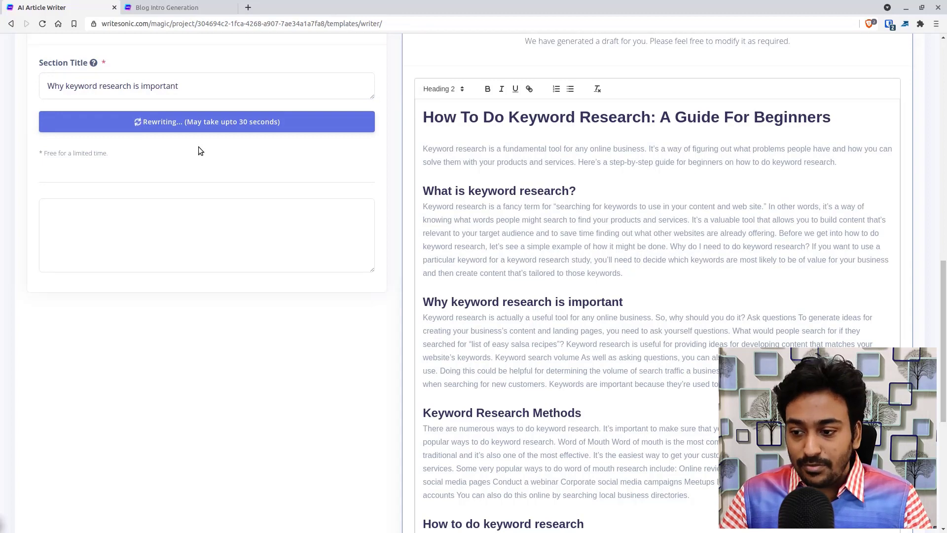
Read through the rewritten "Why keyword research is important" text and compare it with that section of the draft
{"action": "scroll", "coordinate": [587, 296], "scroll_direction": "down", "scroll_amount": 5}
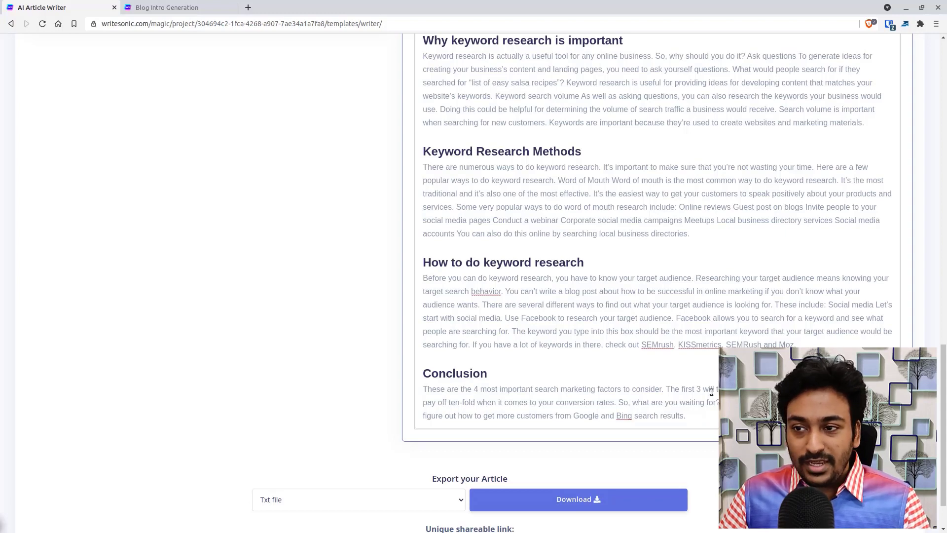
{"action": "scroll", "coordinate": [711, 392], "scroll_direction": "up", "scroll_amount": 5}
{"action": "scroll", "coordinate": [375, 291], "scroll_direction": "up", "scroll_amount": 1}
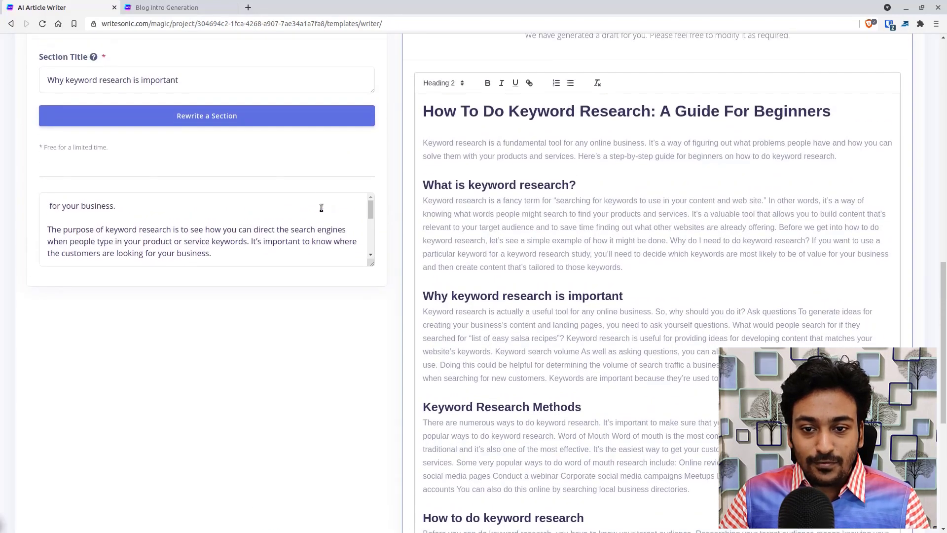
{"action": "scroll", "coordinate": [304, 224], "scroll_direction": "down", "scroll_amount": 1}
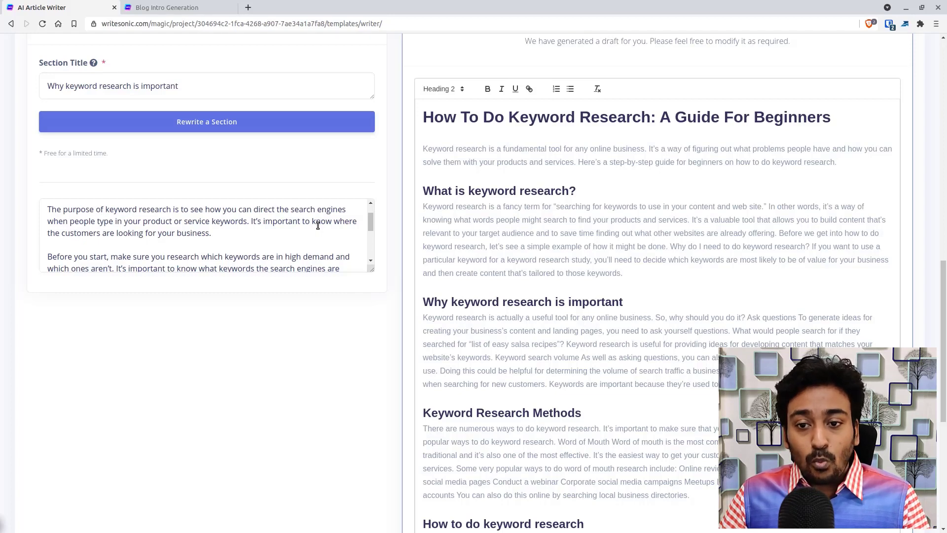
{"action": "scroll", "coordinate": [313, 237], "scroll_direction": "down", "scroll_amount": 1}
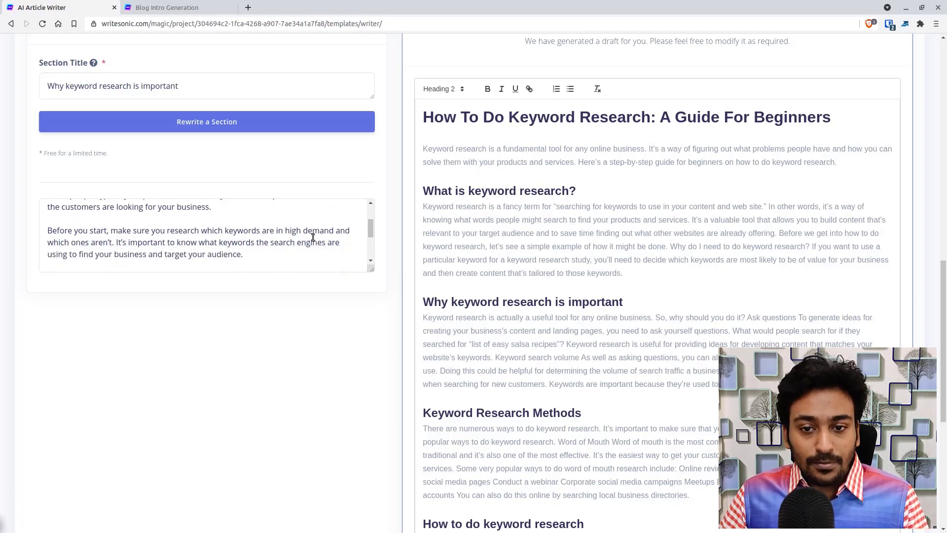
{"action": "scroll", "coordinate": [313, 237], "scroll_direction": "down", "scroll_amount": 1}
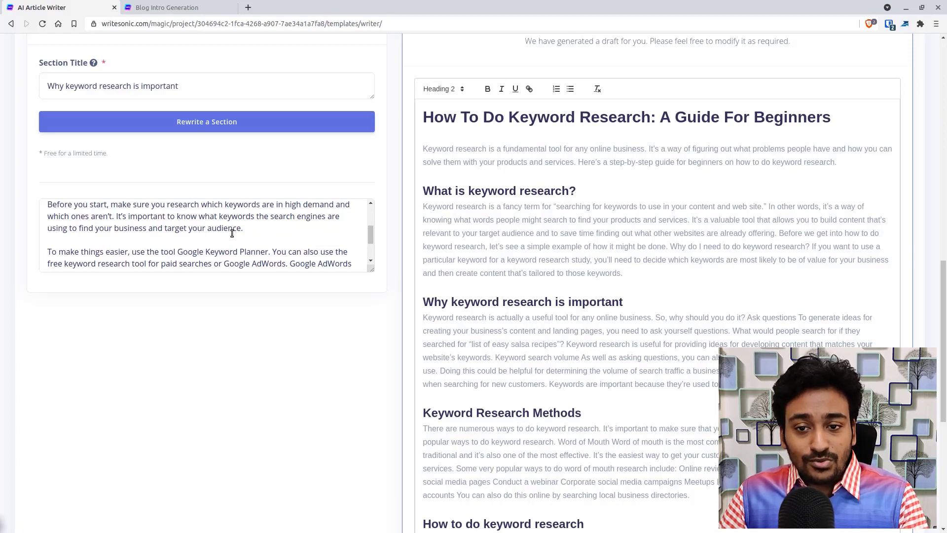
{"action": "scroll", "coordinate": [246, 235], "scroll_direction": "down", "scroll_amount": 1}
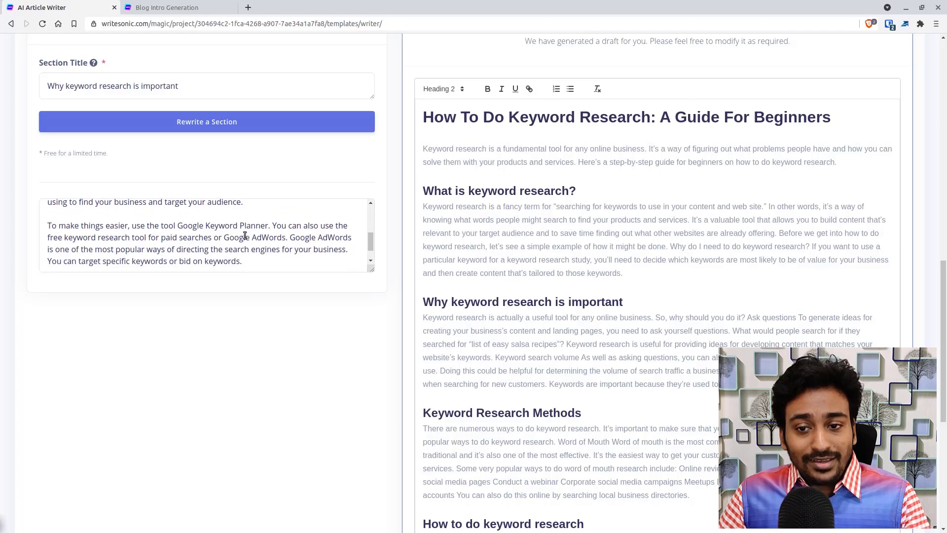
{"action": "scroll", "coordinate": [245, 235], "scroll_direction": "down", "scroll_amount": 1}
{"action": "scroll", "coordinate": [246, 236], "scroll_direction": "up", "scroll_amount": 1}
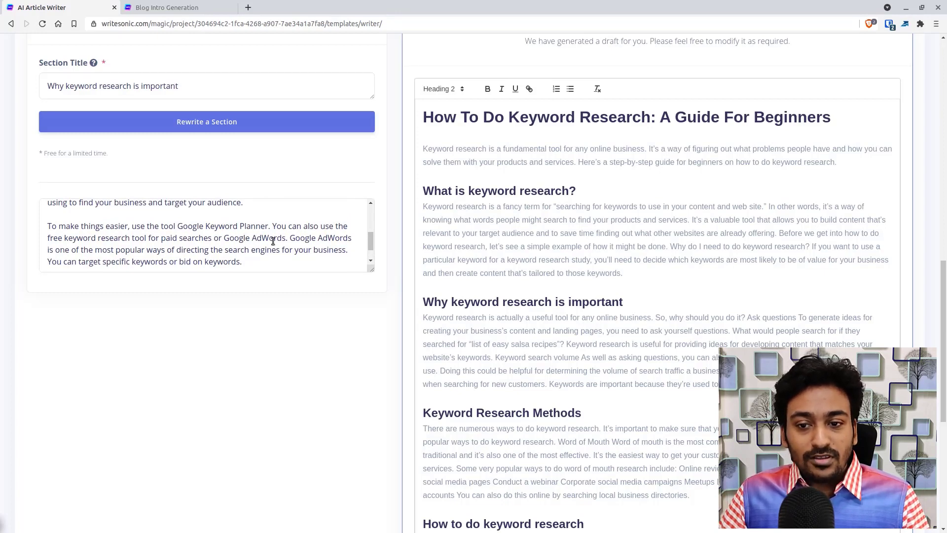
{"action": "scroll", "coordinate": [257, 239], "scroll_direction": "down", "scroll_amount": 2}
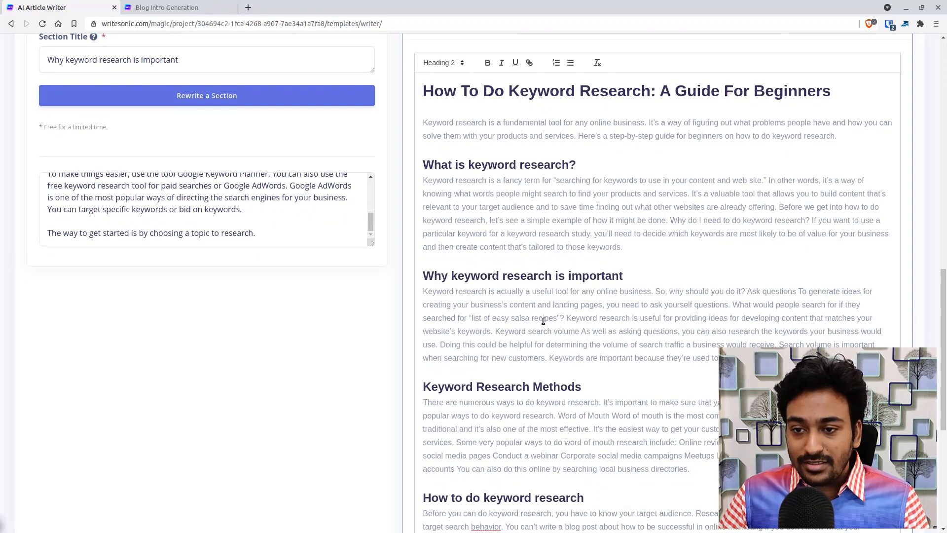
{"action": "scroll", "coordinate": [290, 237], "scroll_direction": "up", "scroll_amount": 5}
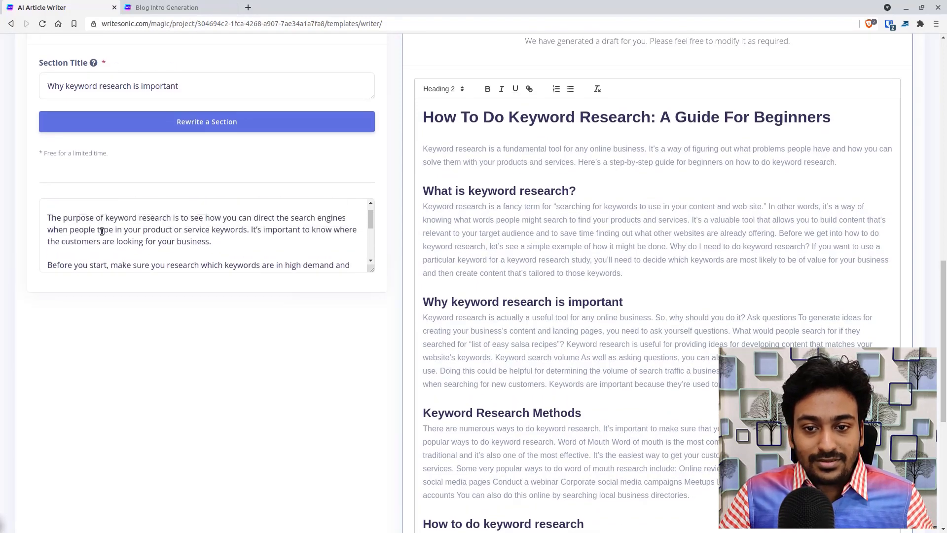
Replace the draft's text under "Why keyword research is important" with the rewritten paragraphs from "The purpose of keyword research" through "bid on keywords."
{"action": "scroll", "coordinate": [102, 231], "scroll_direction": "up", "scroll_amount": 3}
{"action": "left_click", "coordinate": [49, 287]}
{"action": "key", "text": "ctrl+a"}
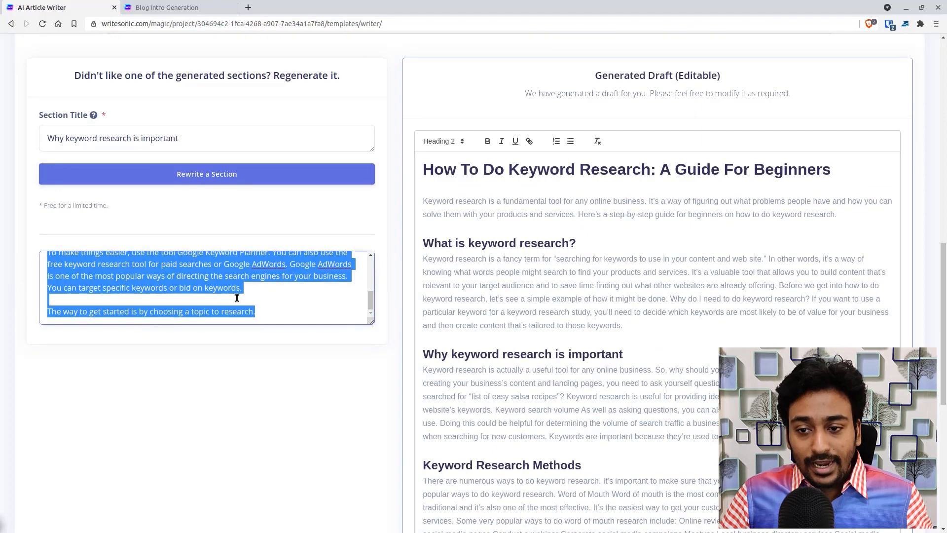
{"action": "left_click_drag", "start_coordinate": [237, 298], "coordinate": [272, 288]}
{"action": "left_click", "coordinate": [706, 437]}
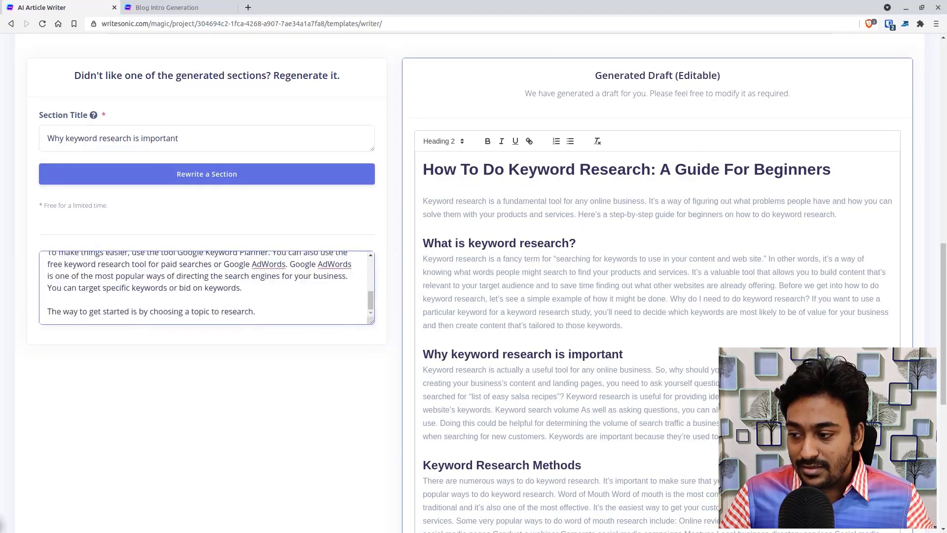
{"action": "left_click_drag", "start_coordinate": [705, 437], "coordinate": [423, 369]}
{"action": "key", "text": "ctrl+v"}
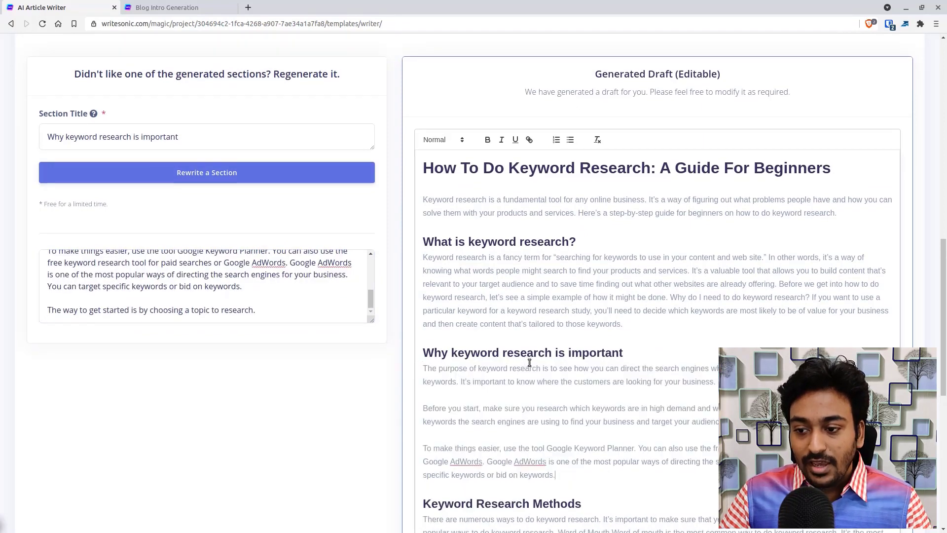
{"action": "scroll", "coordinate": [529, 362], "scroll_direction": "down", "scroll_amount": 2}
{"action": "scroll", "coordinate": [549, 239], "scroll_direction": "down", "scroll_amount": 5}
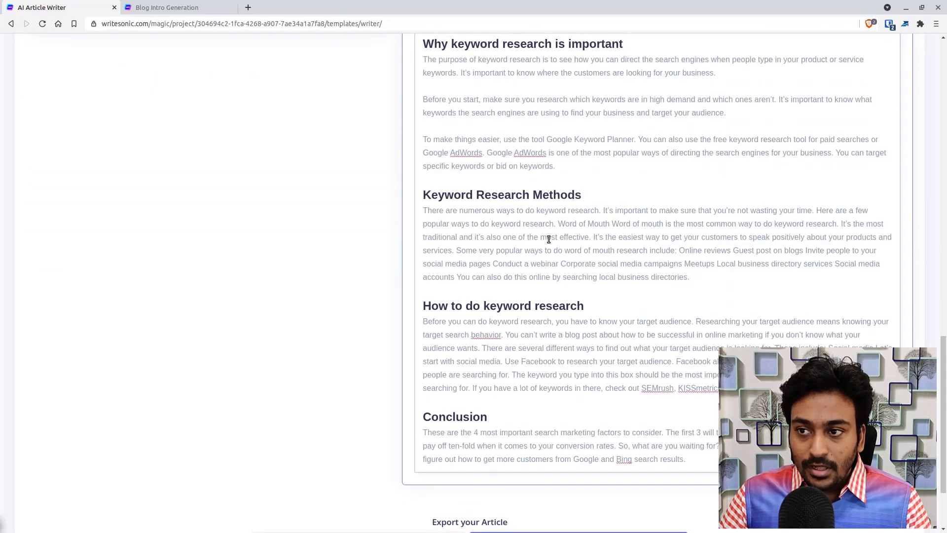
Change the section title for regeneration to "Free keyword tools list"
{"action": "scroll", "coordinate": [545, 239], "scroll_direction": "up", "scroll_amount": 7}
{"action": "left_click", "coordinate": [183, 140]}
{"action": "key", "text": "ctrl+a"}
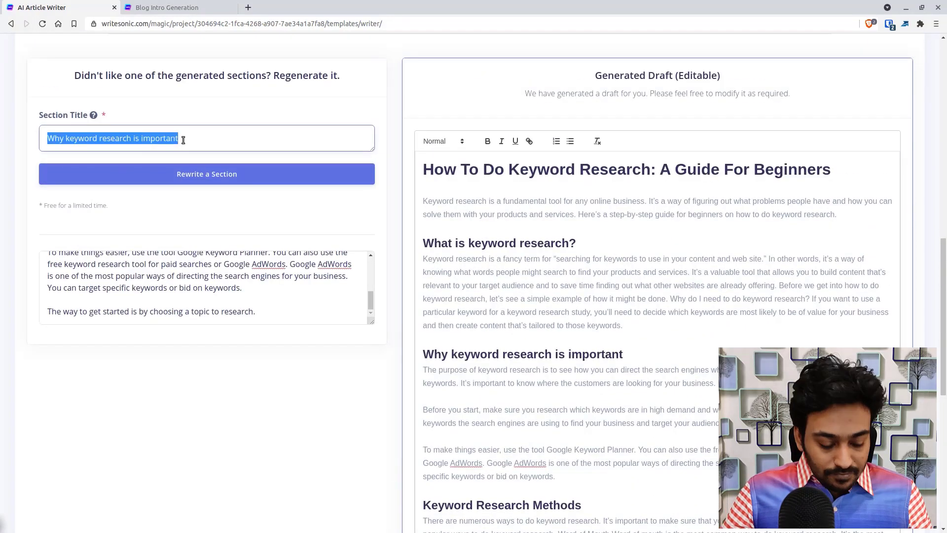
{"action": "type", "text": "Free keywords to"}
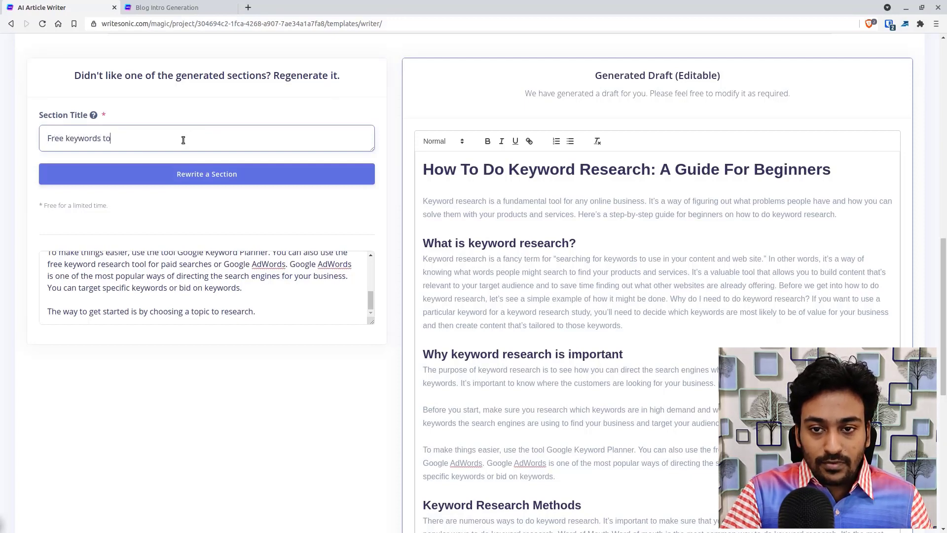
{"action": "key", "text": "BackSpace"}
{"action": "key", "text": "BackSpace"}
{"action": "key", "text": "BackSpace"}
{"action": "key", "text": "BackSpace"}
{"action": "type", "text": "tools list"}
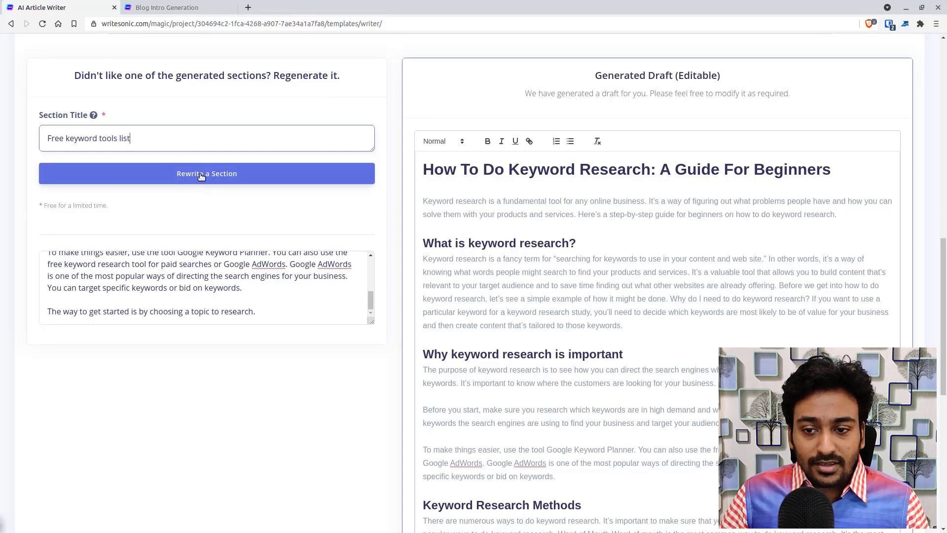
Clear the previous rewritten text and generate the content for the new section title
{"action": "left_click", "coordinate": [203, 252]}
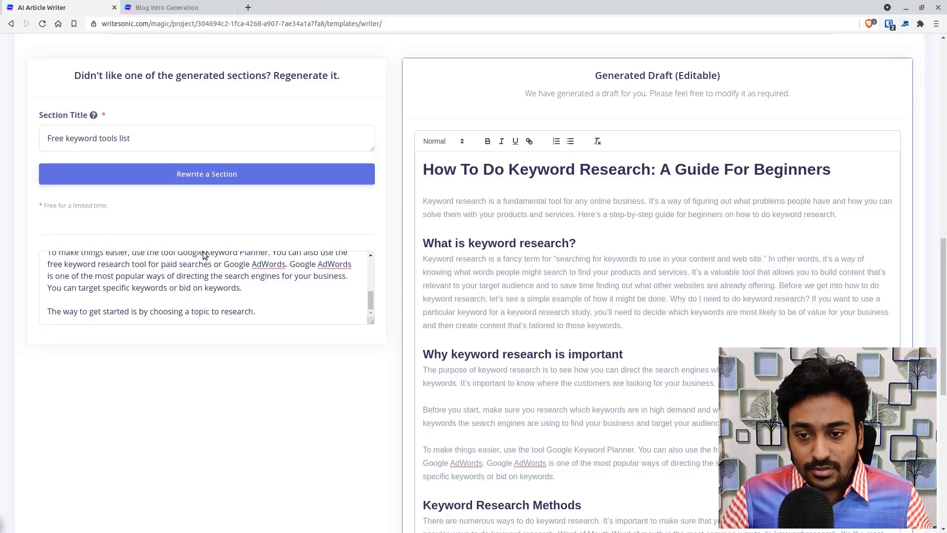
{"action": "key", "text": "ctrl+a"}
{"action": "key", "text": "BackSpace"}
{"action": "left_click", "coordinate": [234, 178]}
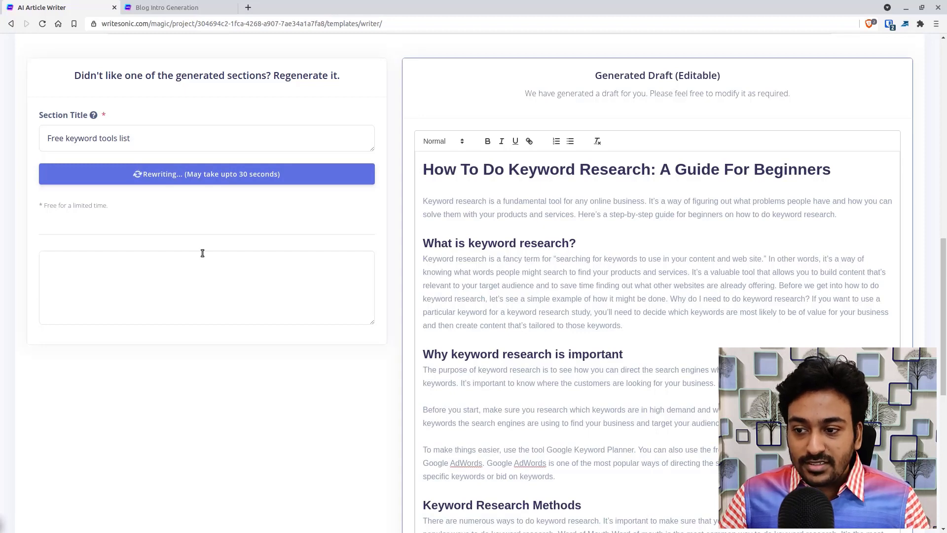
Look over the end of the draft with its export options, and read the generated "Free keyword tools list" text
{"action": "scroll", "coordinate": [600, 275], "scroll_direction": "down", "scroll_amount": 5}
{"action": "scroll", "coordinate": [600, 277], "scroll_direction": "down", "scroll_amount": 2}
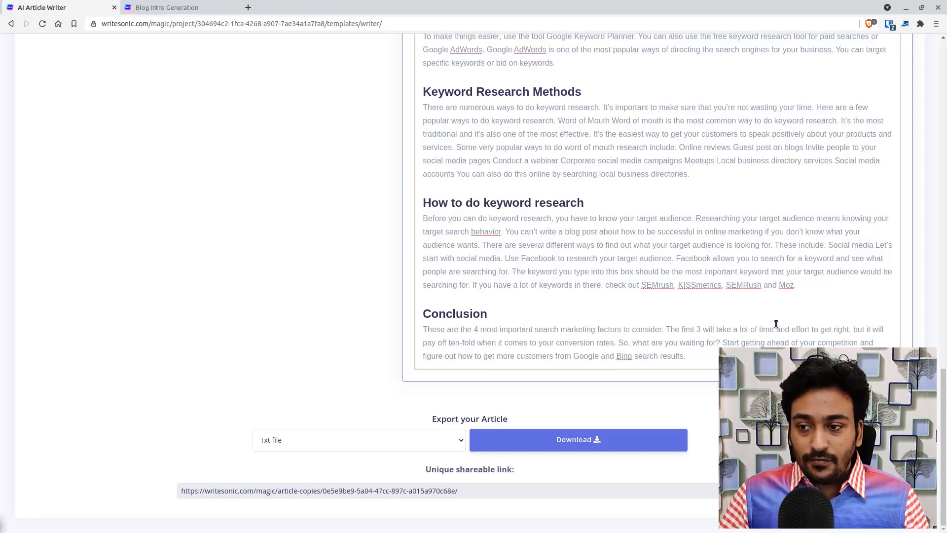
{"action": "scroll", "coordinate": [776, 324], "scroll_direction": "up", "scroll_amount": 8}
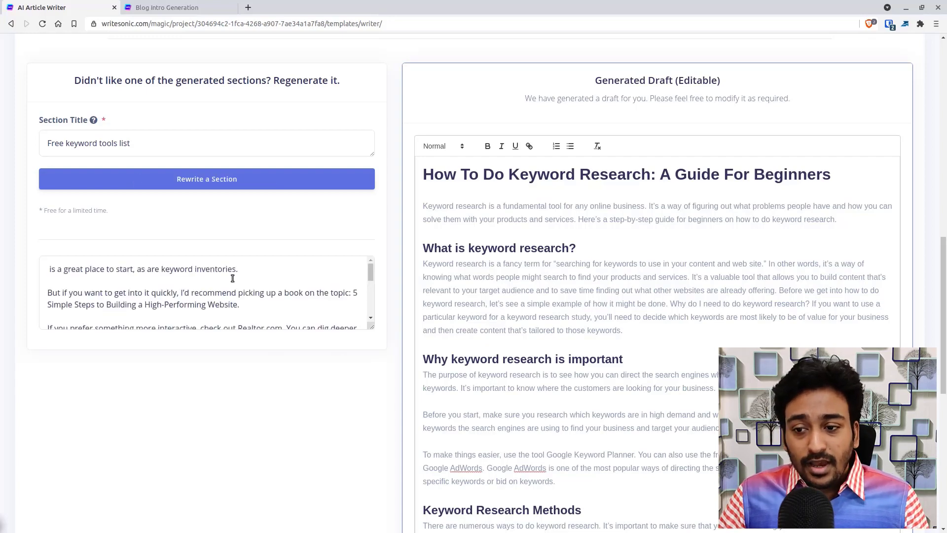
{"action": "scroll", "coordinate": [233, 278], "scroll_direction": "down", "scroll_amount": 3}
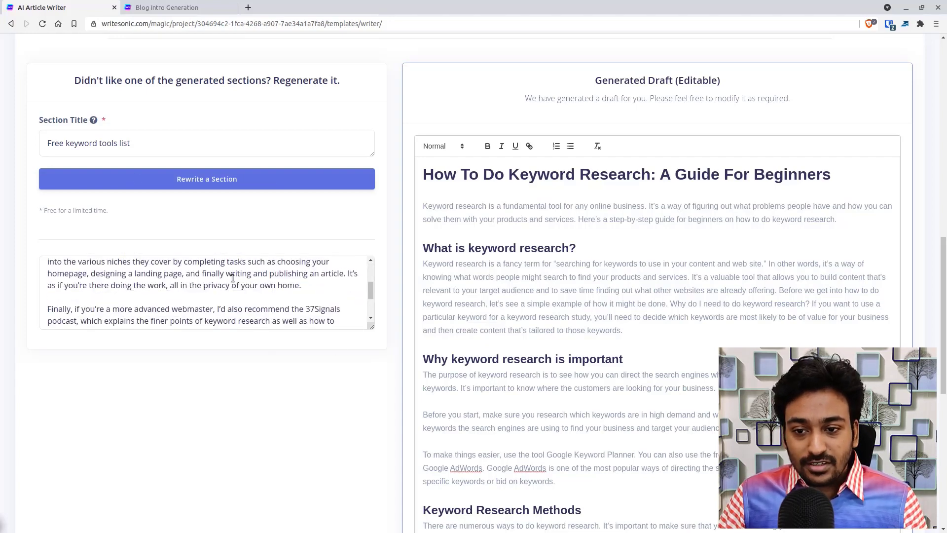
{"action": "scroll", "coordinate": [233, 278], "scroll_direction": "down", "scroll_amount": 5}
{"action": "scroll", "coordinate": [232, 278], "scroll_direction": "up", "scroll_amount": 2}
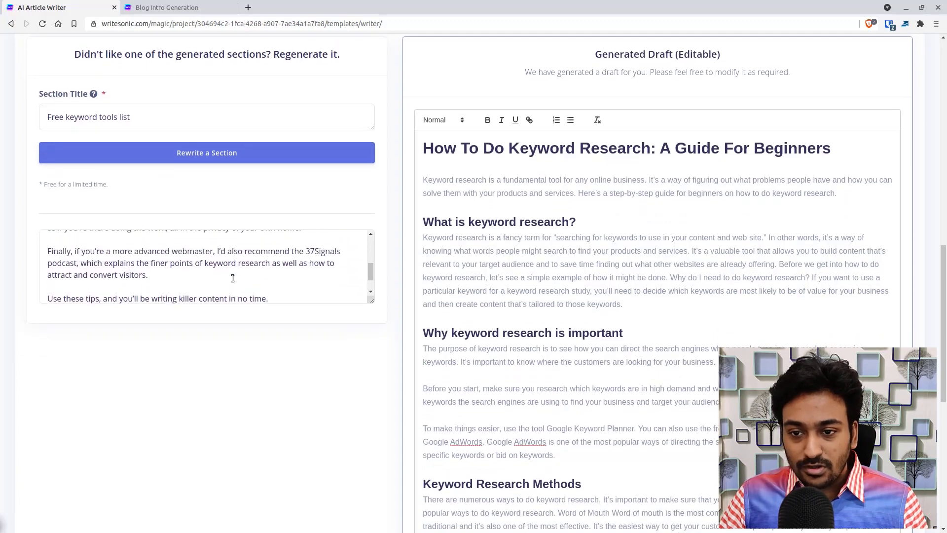
{"action": "scroll", "coordinate": [232, 278], "scroll_direction": "up", "scroll_amount": 5}
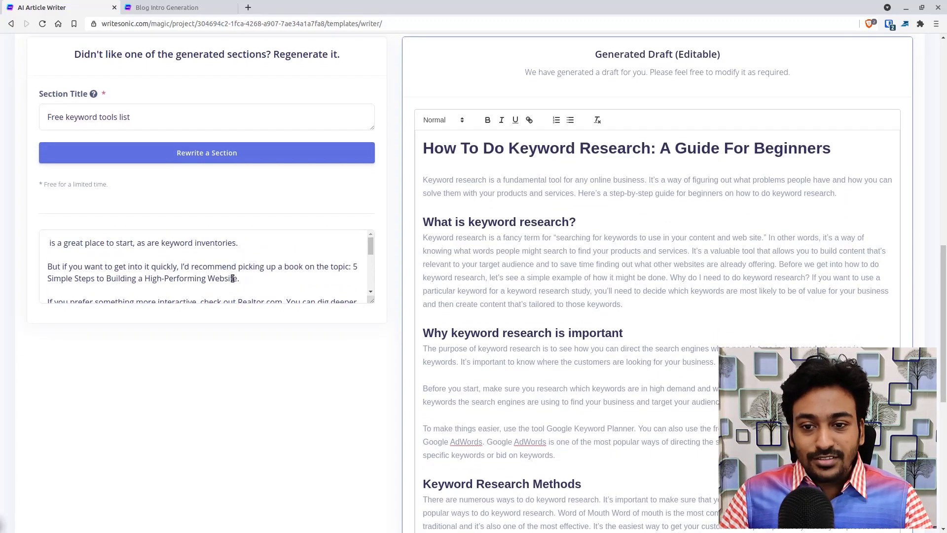